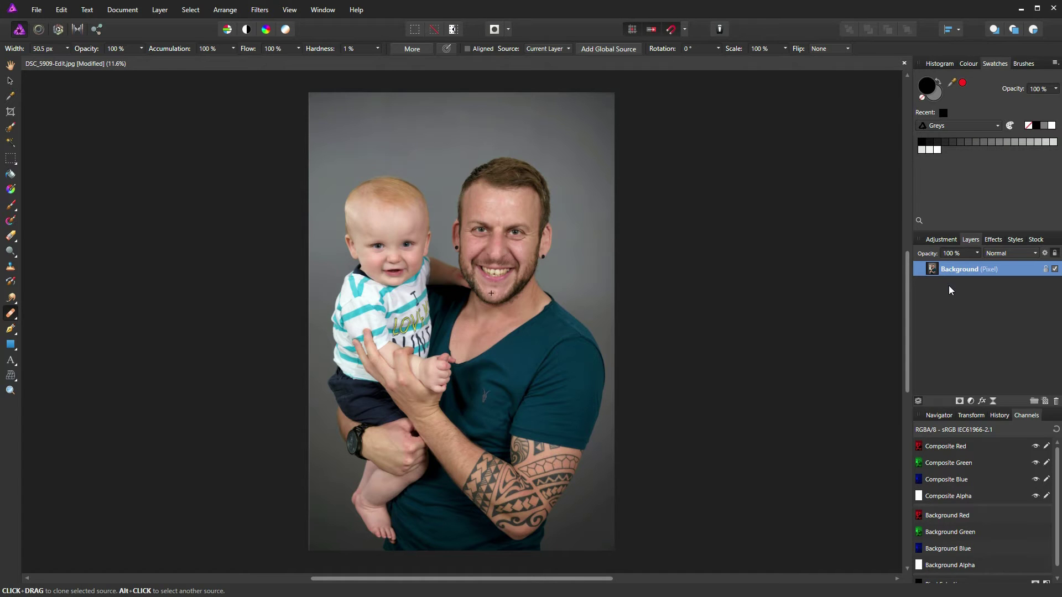
# Duplicate the Background layer twice and add a live High Pass filter to the top copy.
pyautogui.hotkey('ctrl', 'j')
pyautogui.hotkey('ctrl', 'j')
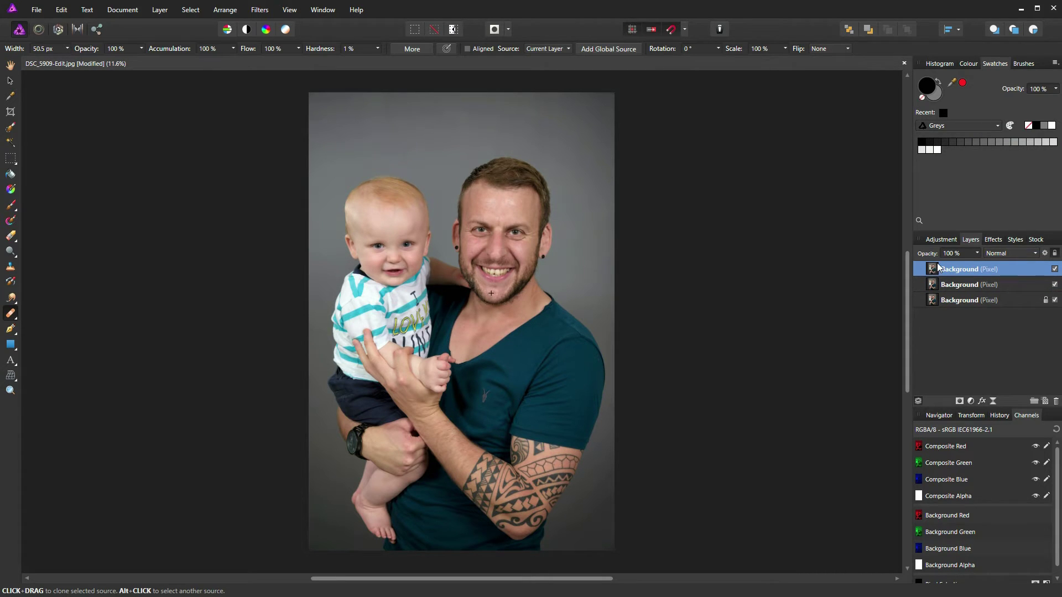
pyautogui.click(158, 10)
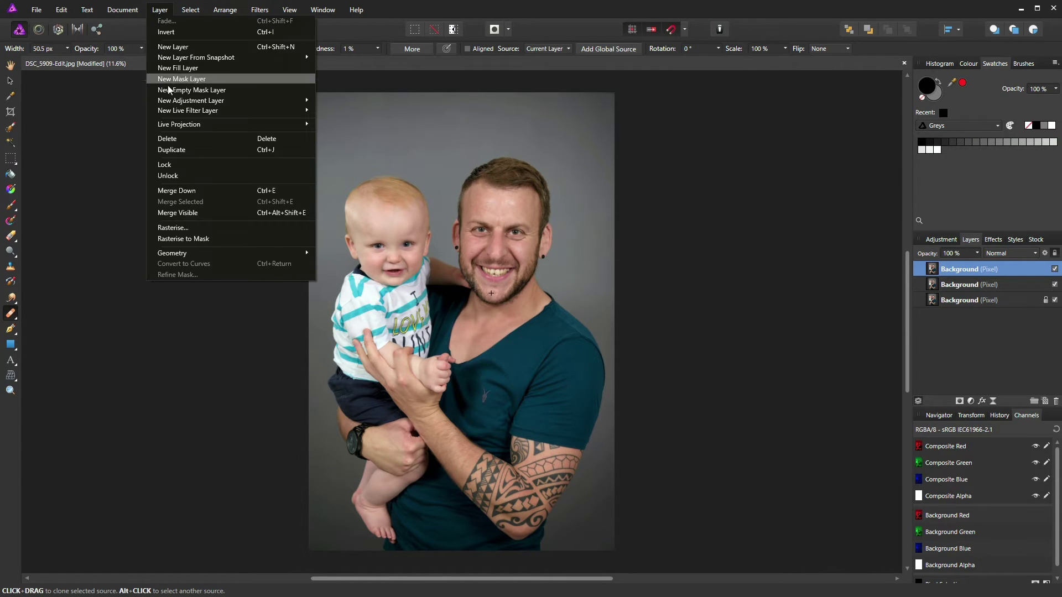
pyautogui.moveTo(187, 111)
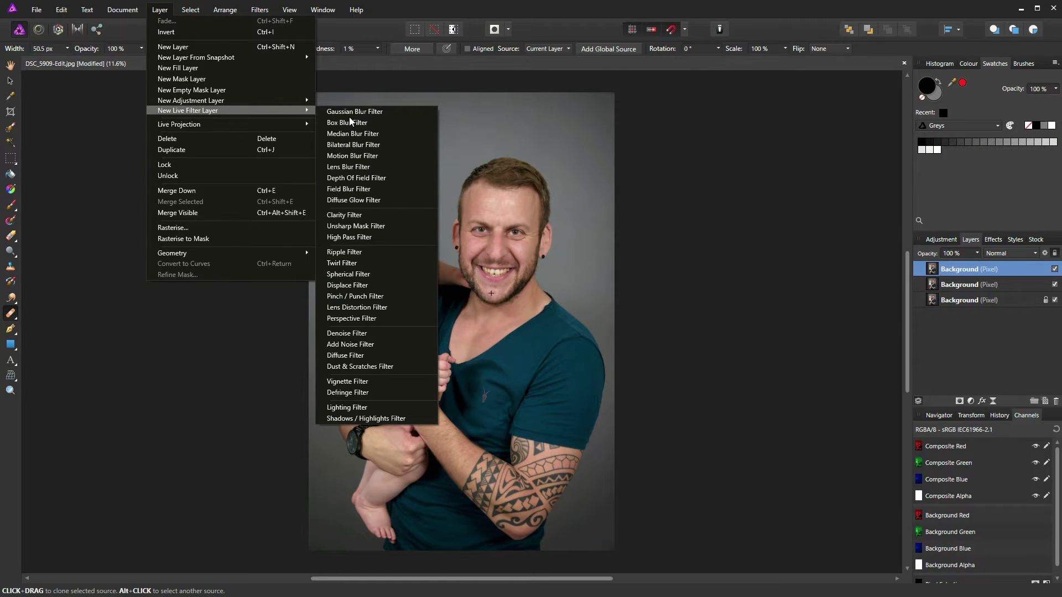
pyautogui.click(357, 236)
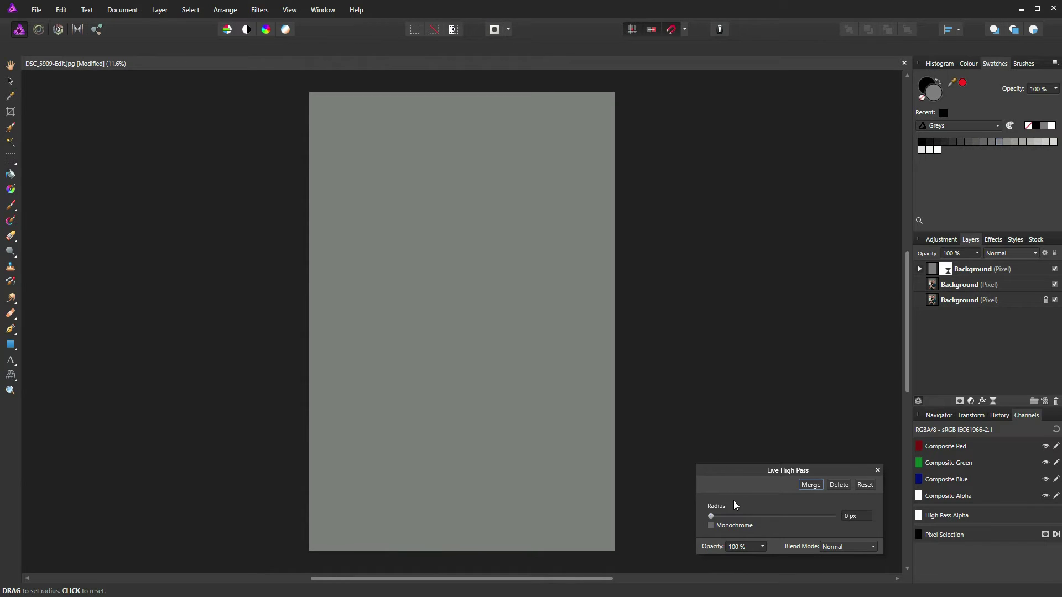
# Make the High Pass filter monochrome and set its radius to about 4.9 px.
pyautogui.click(710, 526)
pyautogui.moveTo(711, 516); pyautogui.dragTo(744, 518)
pyautogui.moveTo(751, 515); pyautogui.dragTo(748, 515)
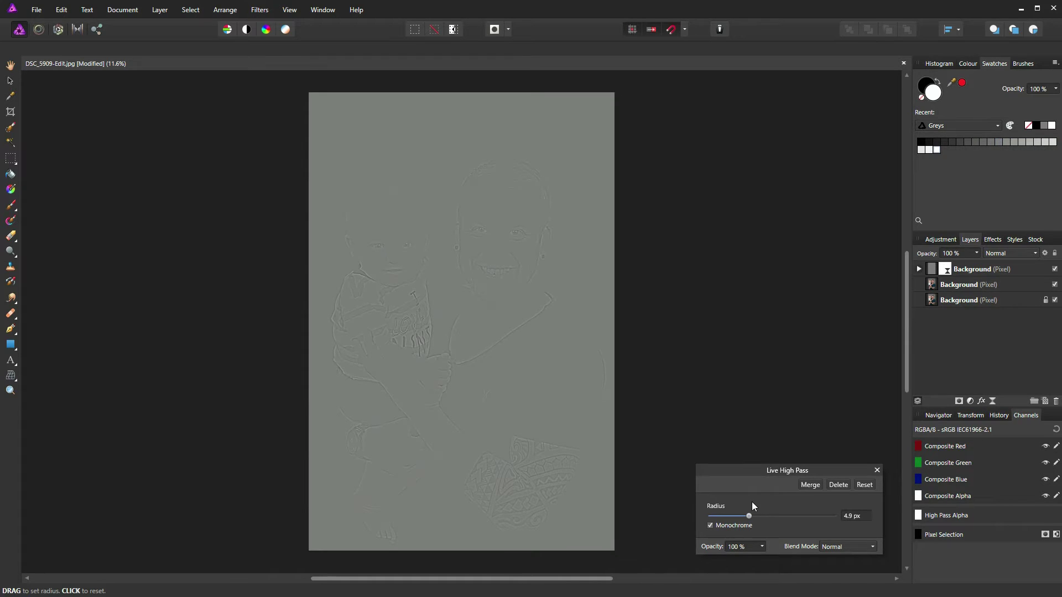
# Set the High Pass filter's blend mode to Hard Light and merge the filter down into the top layer.
pyautogui.click(873, 547)
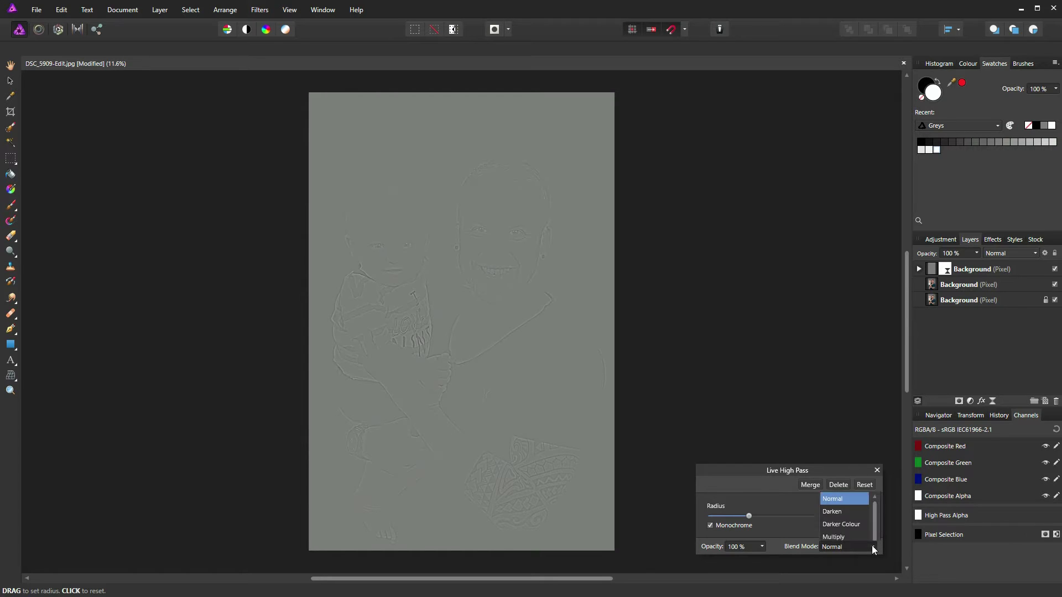
pyautogui.scroll(-1, 873, 548)
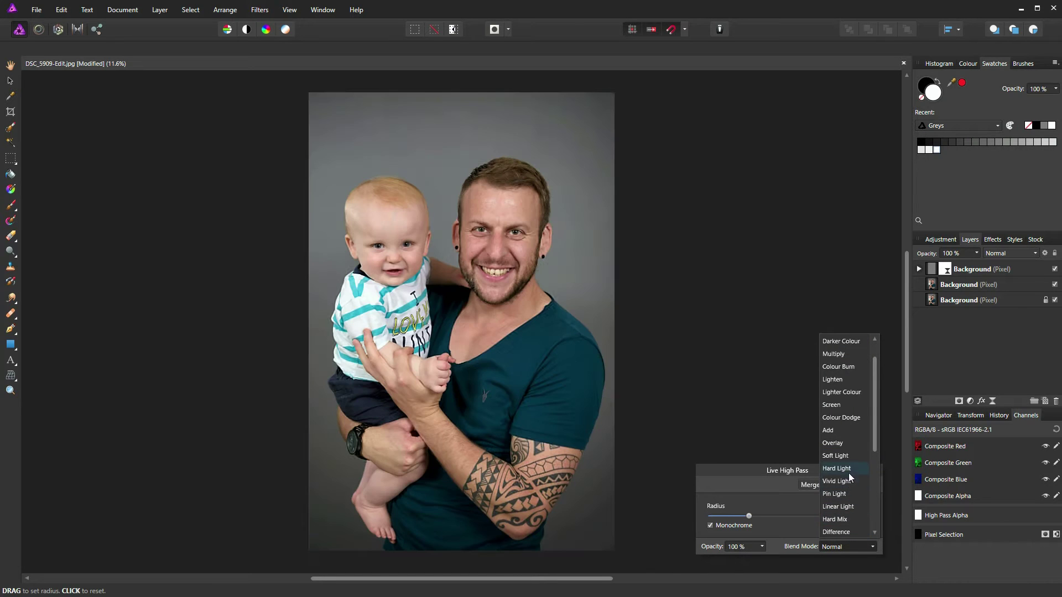
pyautogui.click(836, 469)
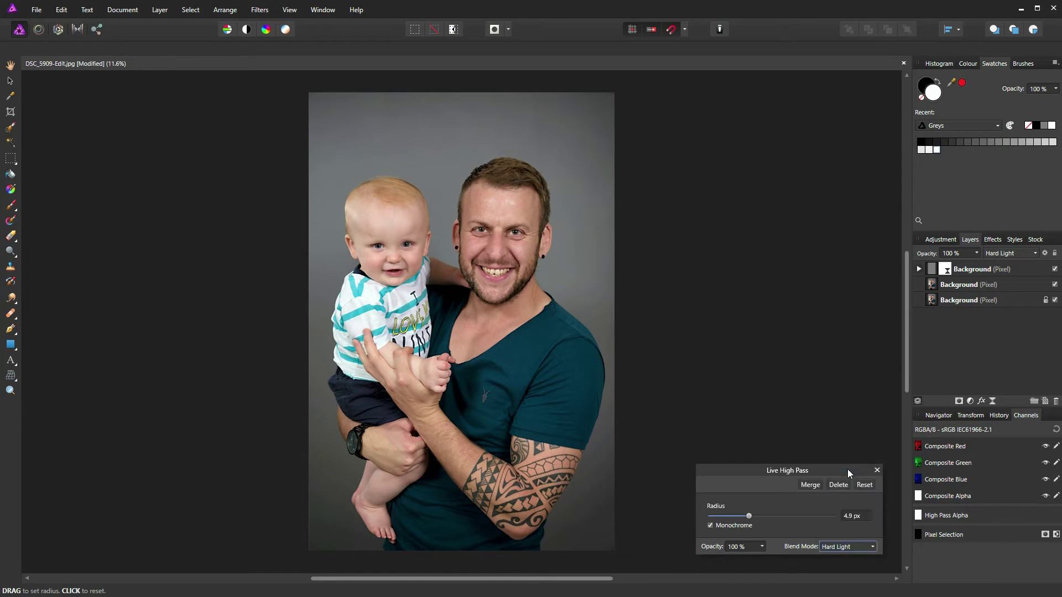
pyautogui.press('c')
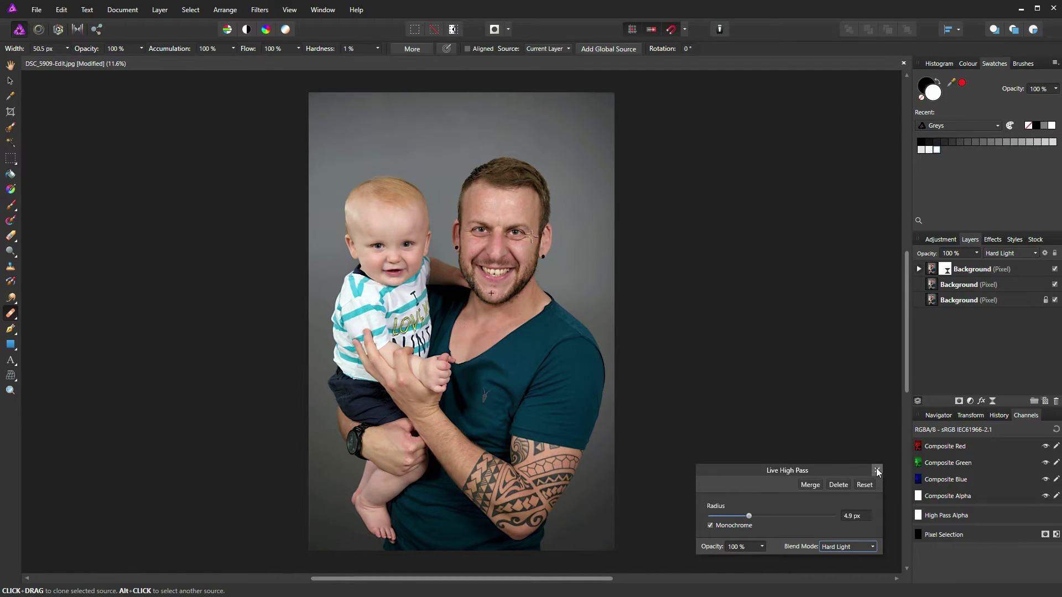
pyautogui.click(876, 470)
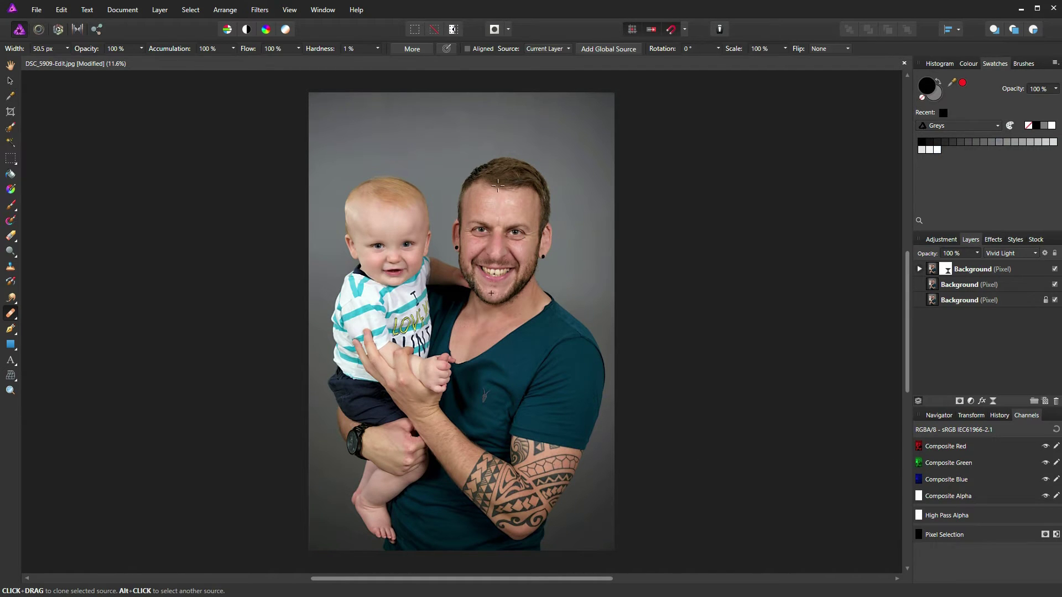
pyautogui.click(151, 12)
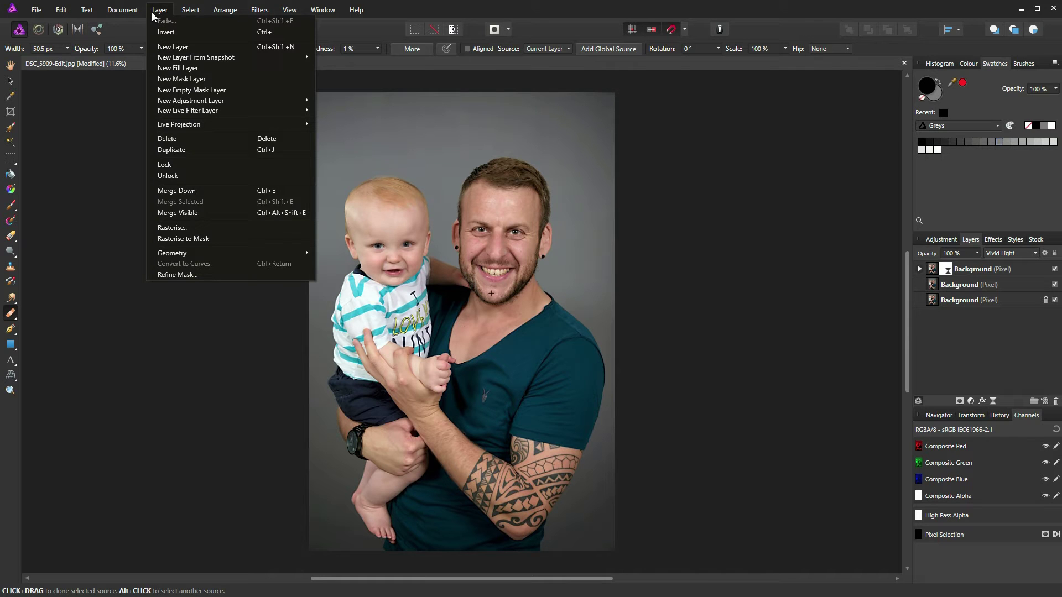
pyautogui.click(199, 191)
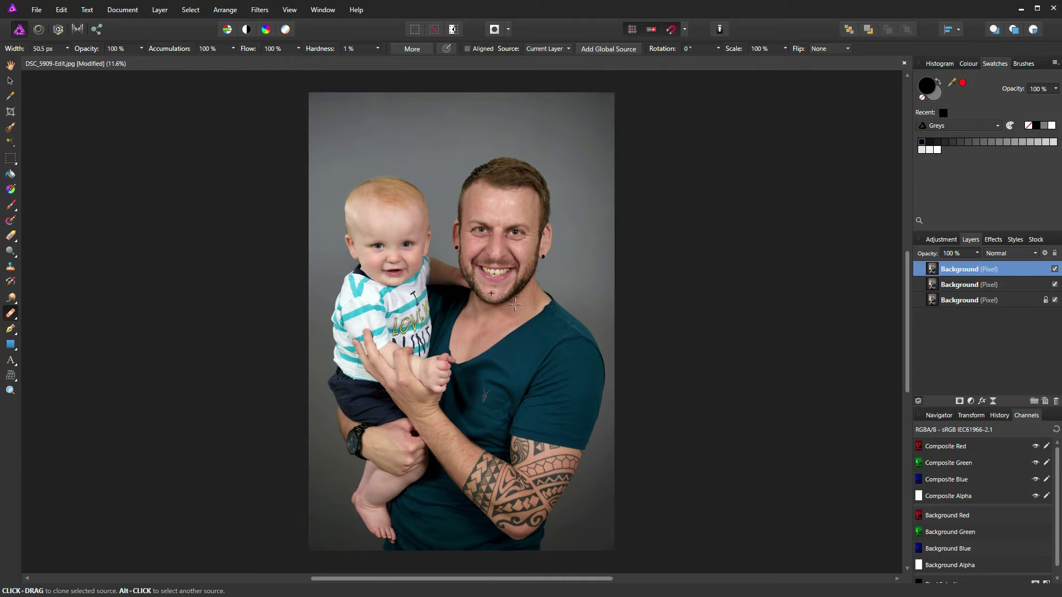
# Add a second live High Pass filter to the top layer, monochrome with a radius of about 5.1 px.
pyautogui.click(159, 10)
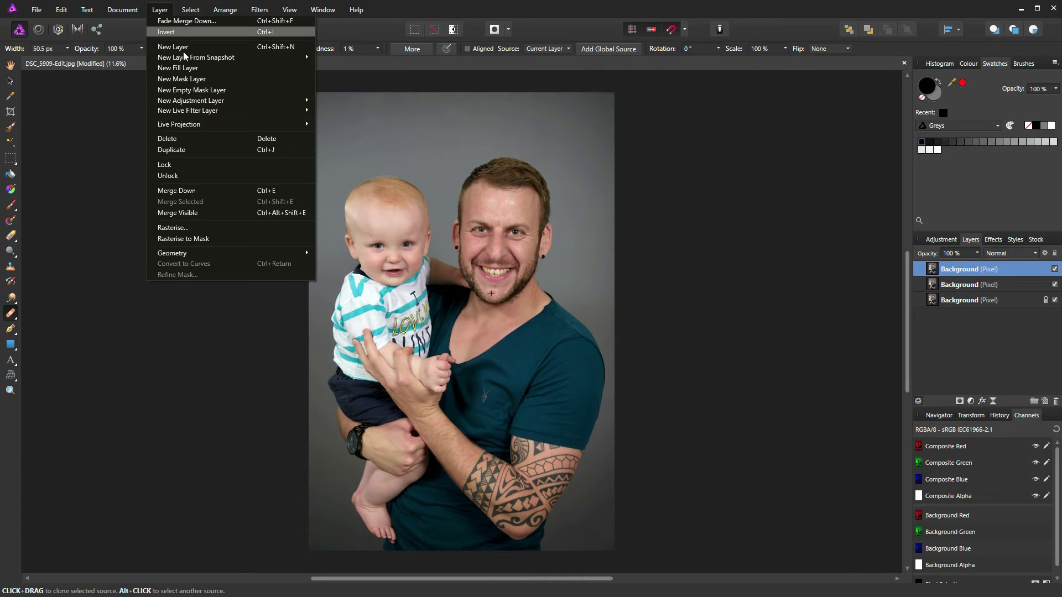
pyautogui.moveTo(201, 113)
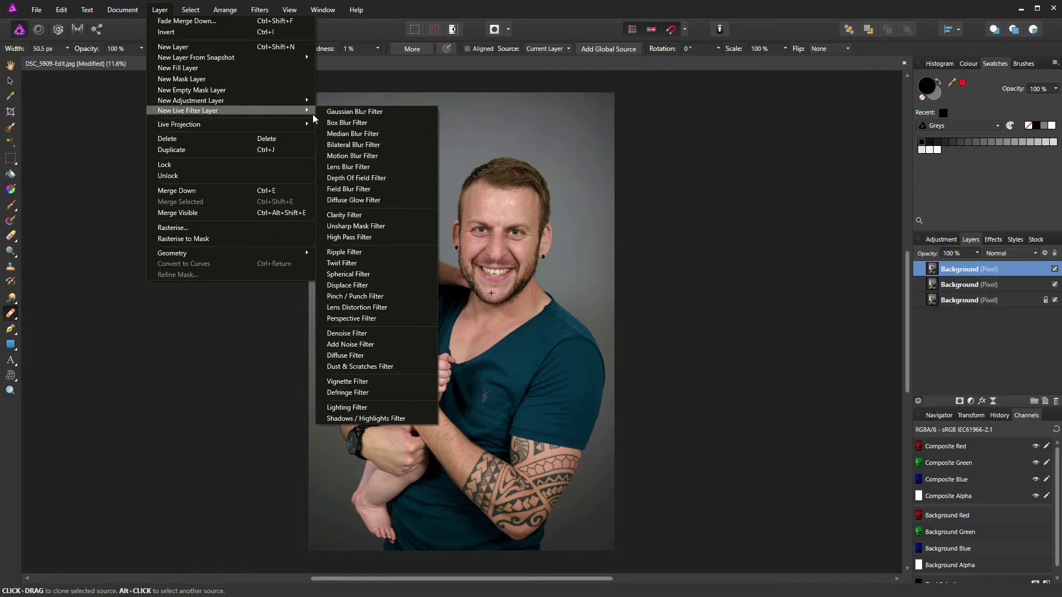
pyautogui.click(348, 237)
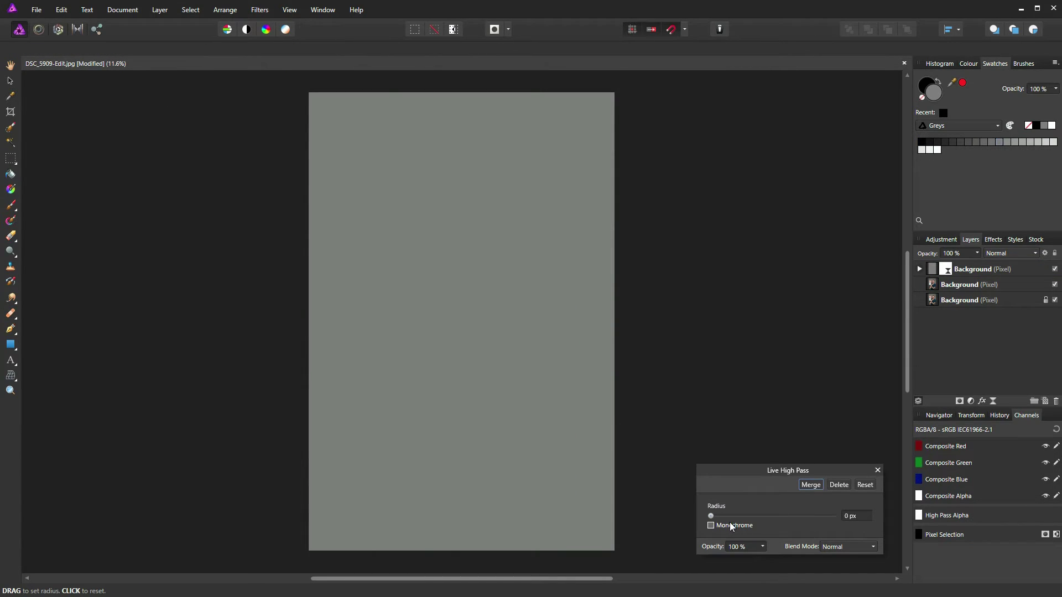
pyautogui.moveTo(711, 516); pyautogui.dragTo(748, 519)
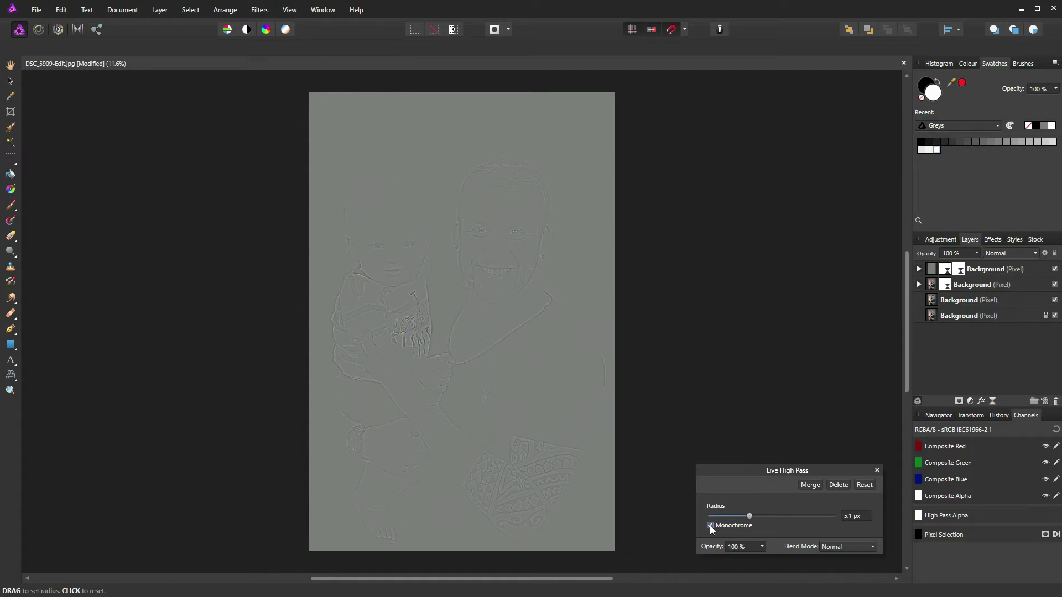
# Set the second High Pass filter's blend mode to Soft Light and merge it down into the top layer.
pyautogui.click(873, 548)
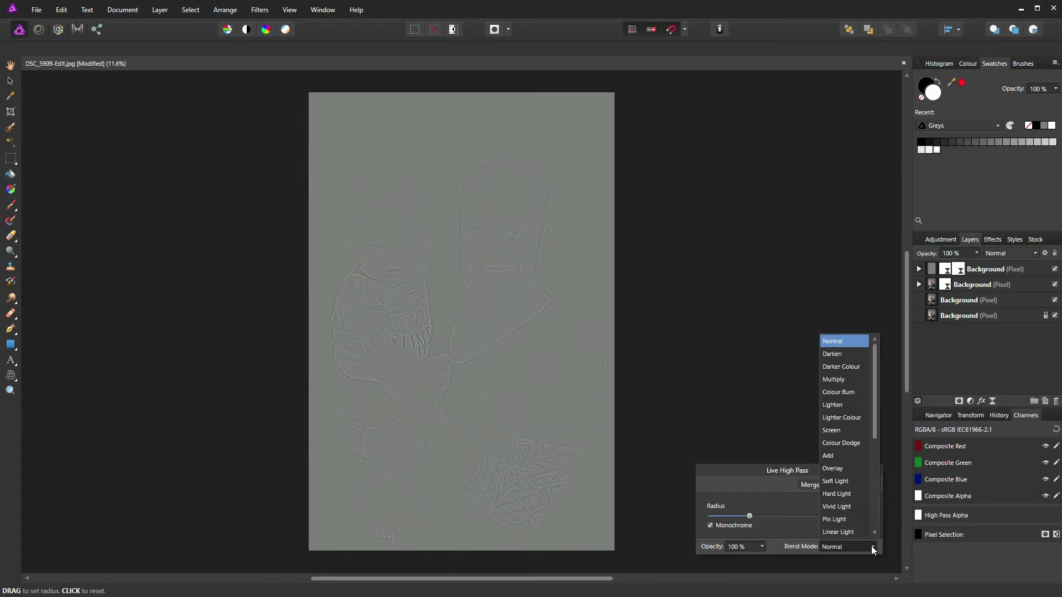
pyautogui.scroll(-2, 868, 532)
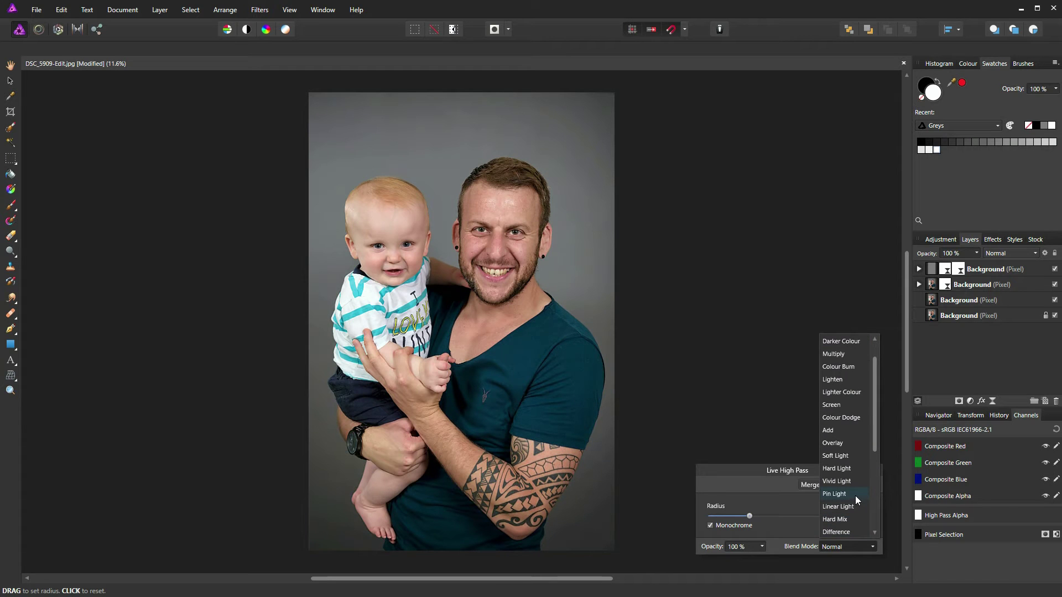
pyautogui.click(845, 456)
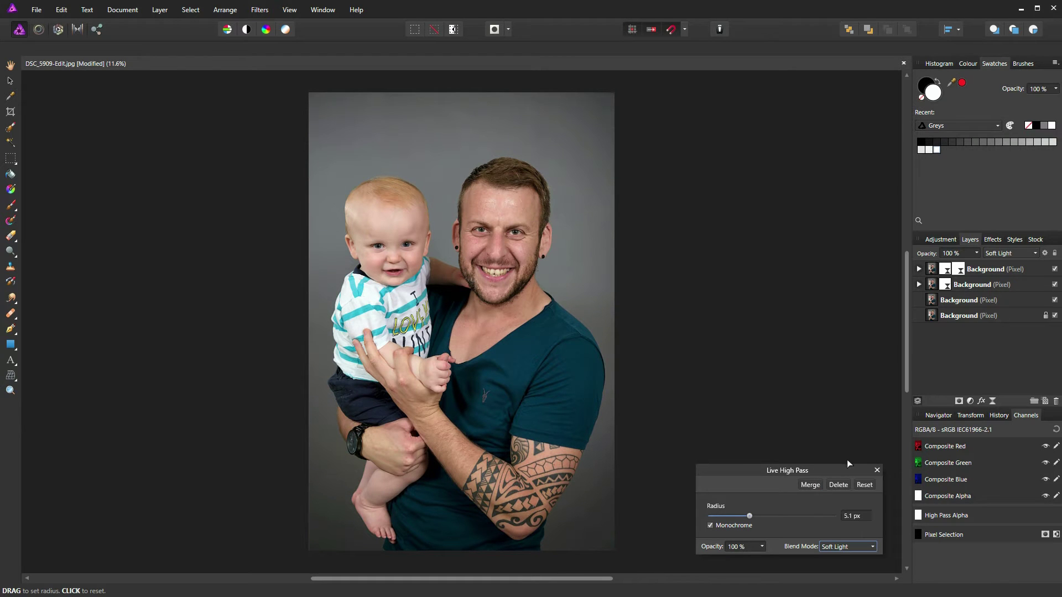
pyautogui.click(877, 471)
pyautogui.press('s')
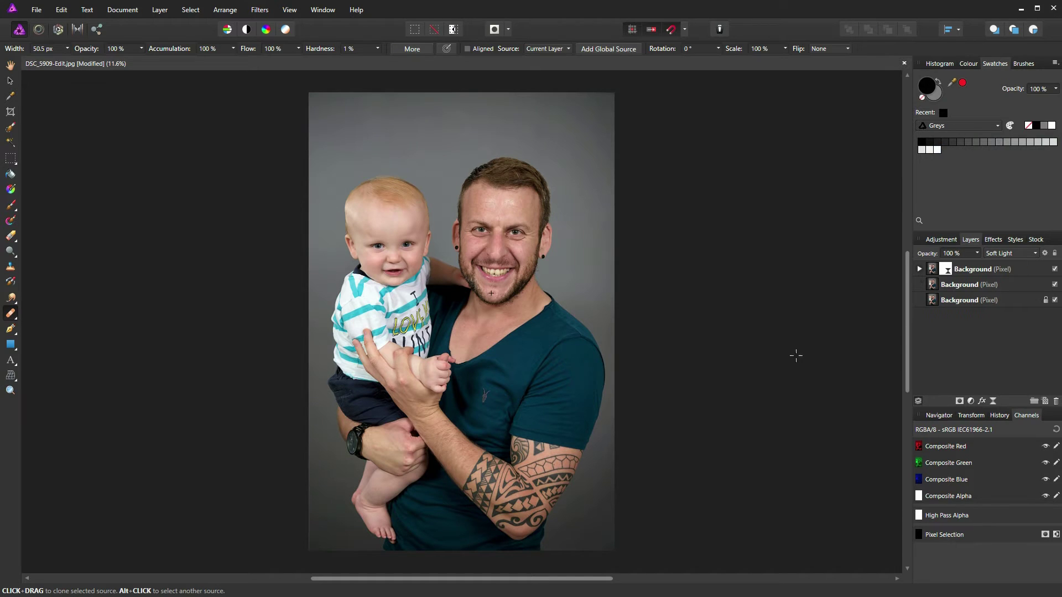
pyautogui.click(161, 10)
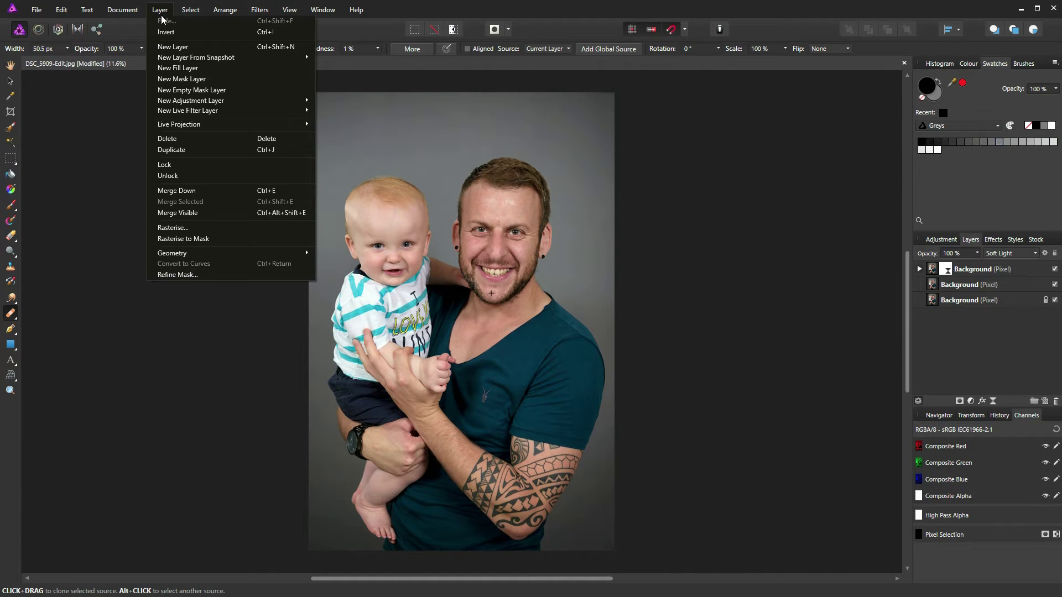
pyautogui.click(195, 190)
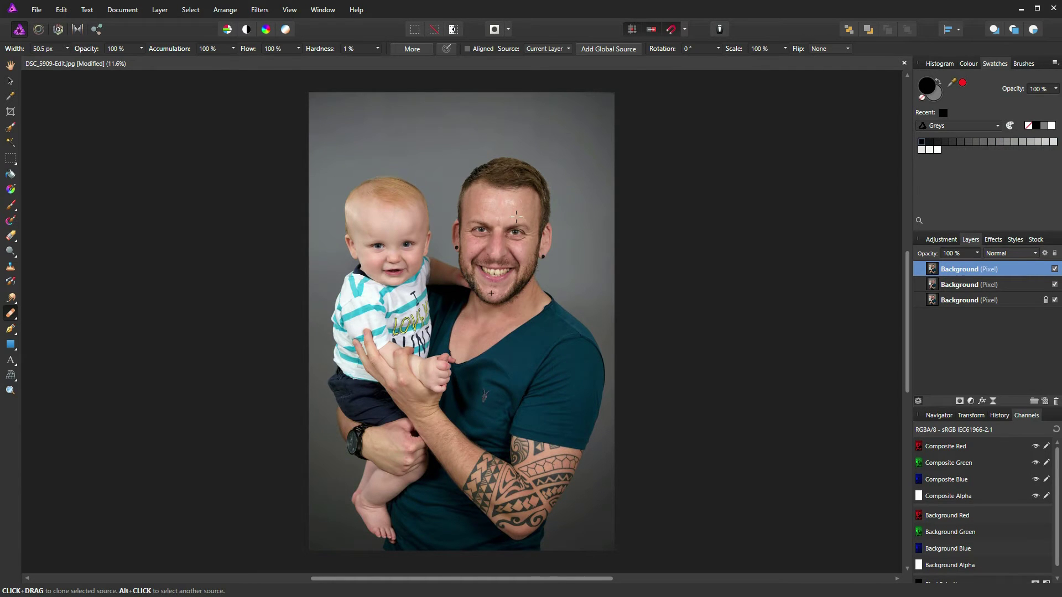
# Examine the sharpening on the man's face by comparing the image with the top layer hidden and shown.
pyautogui.scroll(5, 520, 217)
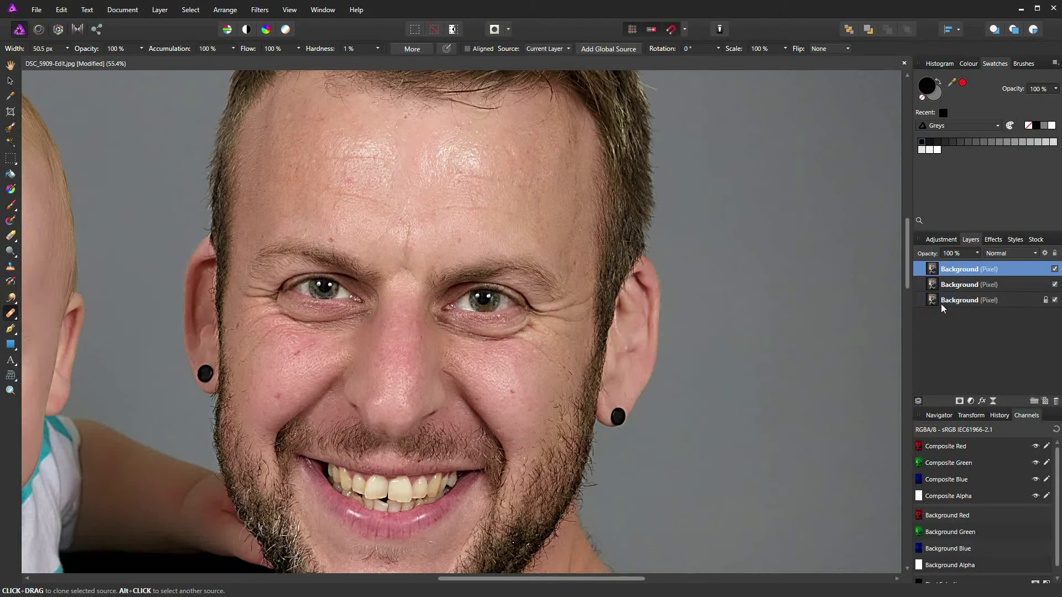
pyautogui.click(1054, 269)
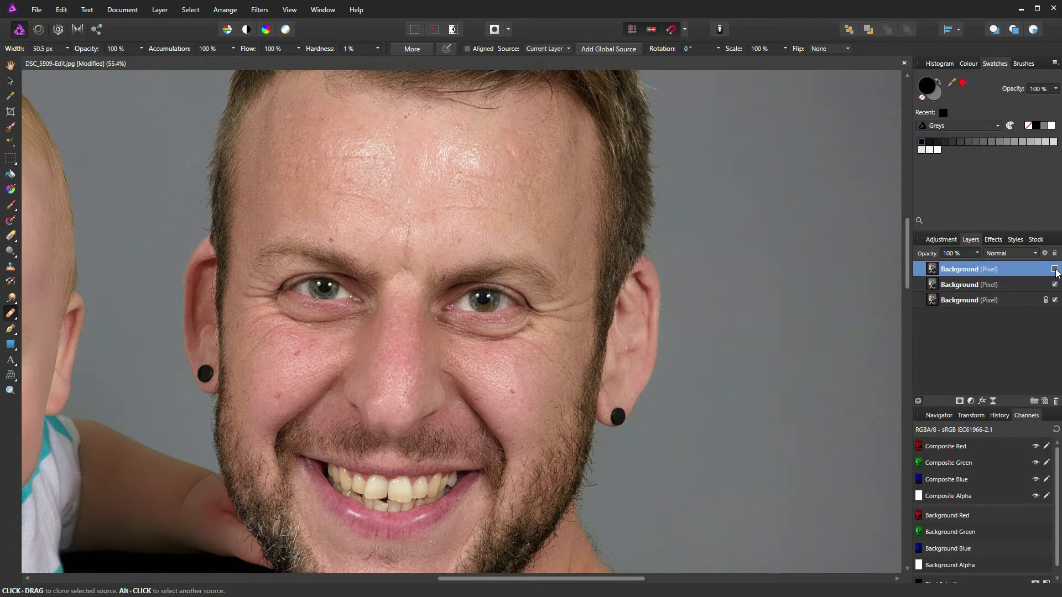
pyautogui.click(1055, 269)
pyautogui.click(1054, 270)
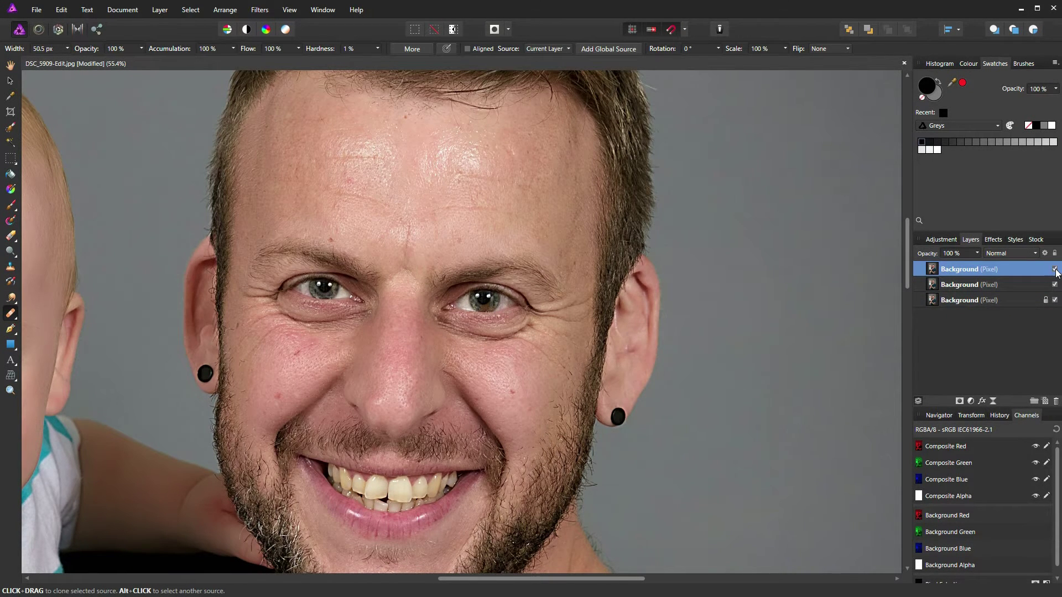
pyautogui.click(1054, 270)
pyautogui.hotkey('ctrl', '0')
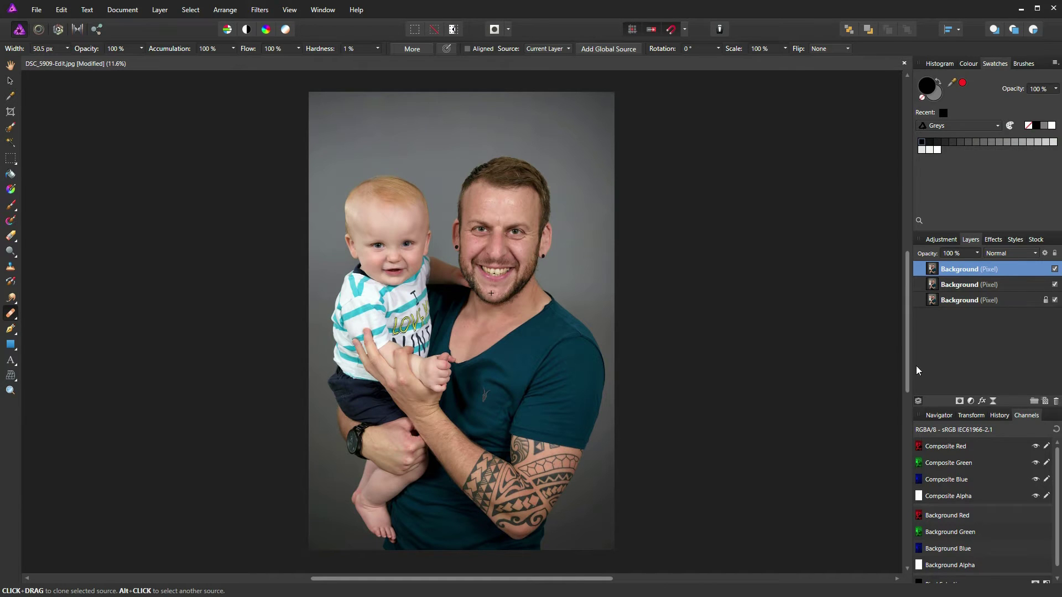
# Flood-fill a new pixel layer above the others with mid grey and set its blend mode to Overlay.
pyautogui.click(1045, 404)
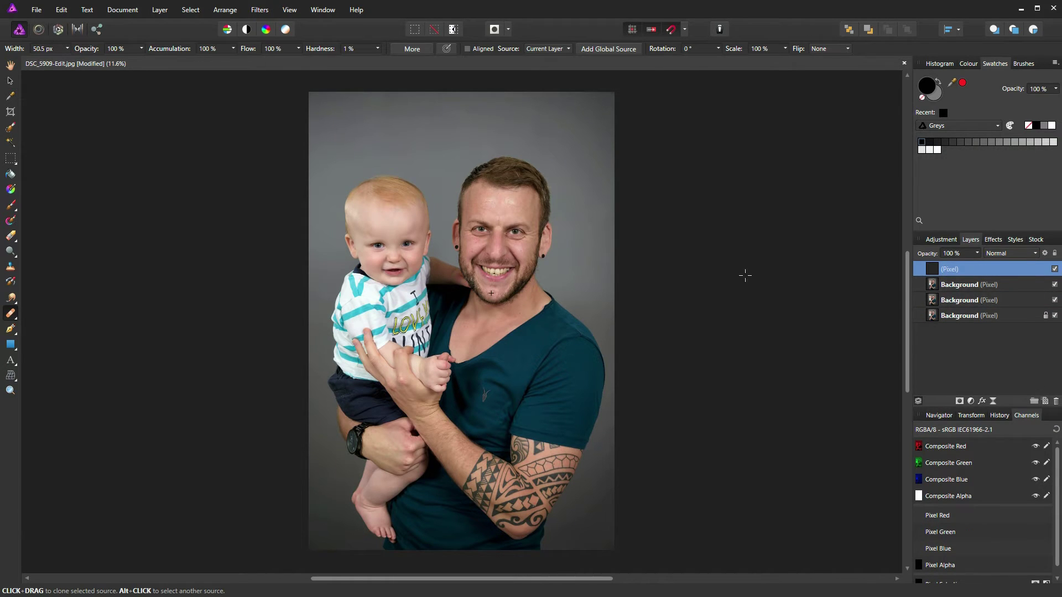
pyautogui.click(10, 174)
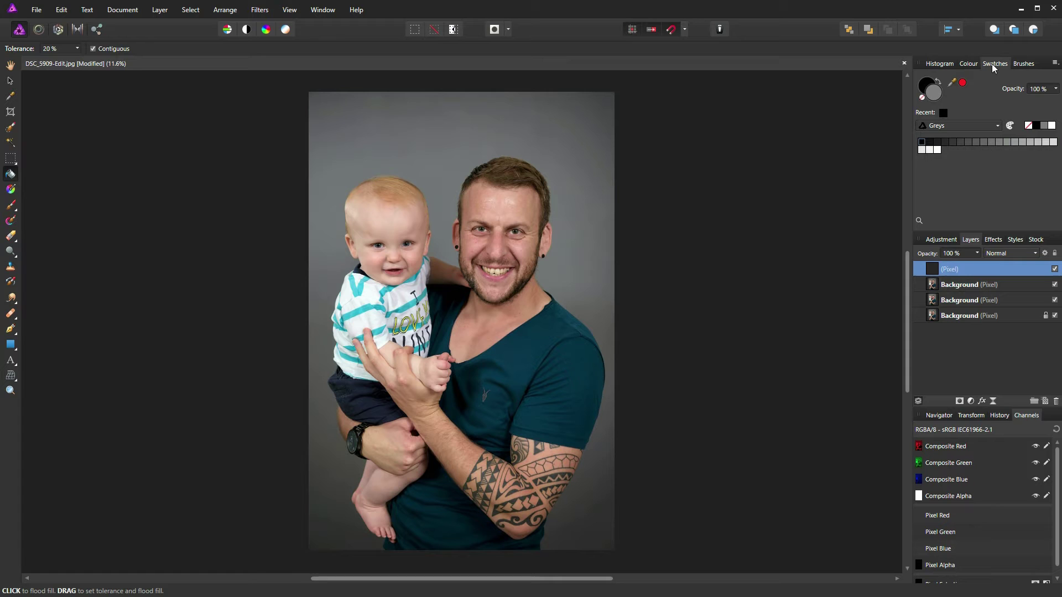
pyautogui.click(969, 64)
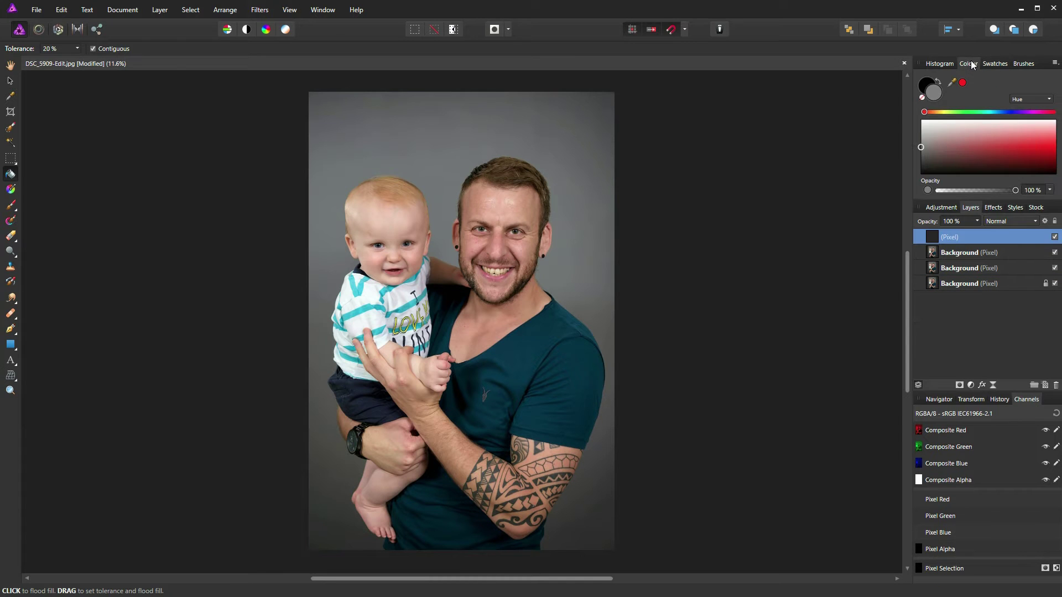
pyautogui.click(995, 64)
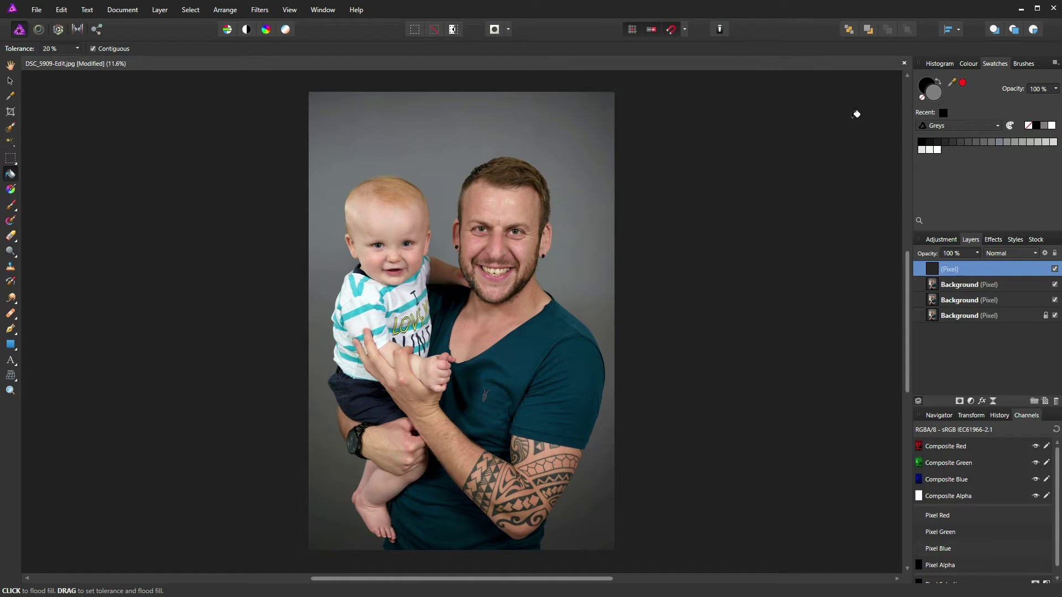
pyautogui.click(469, 216)
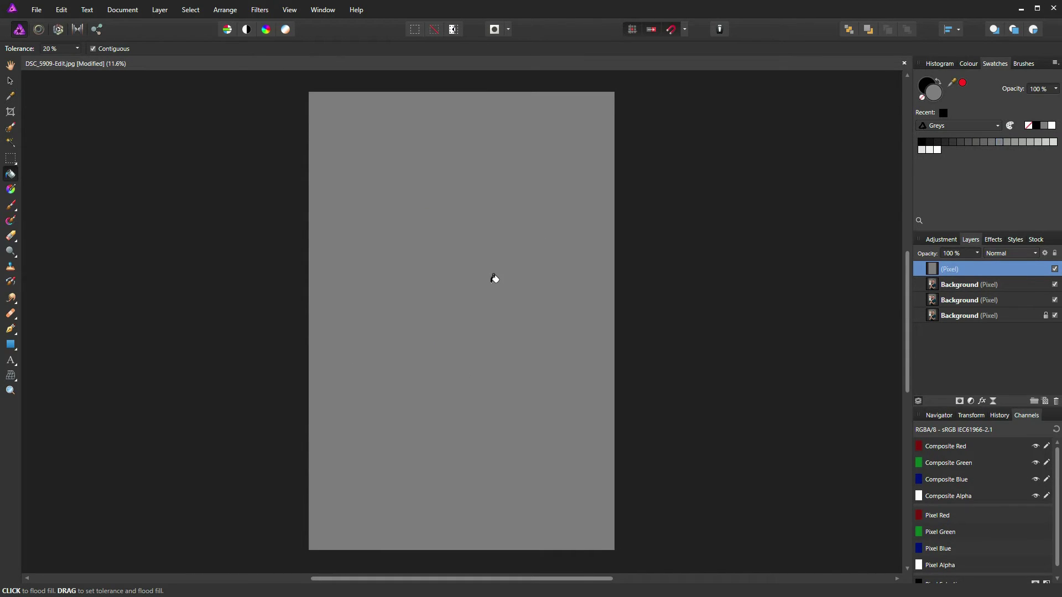
pyautogui.click(1033, 255)
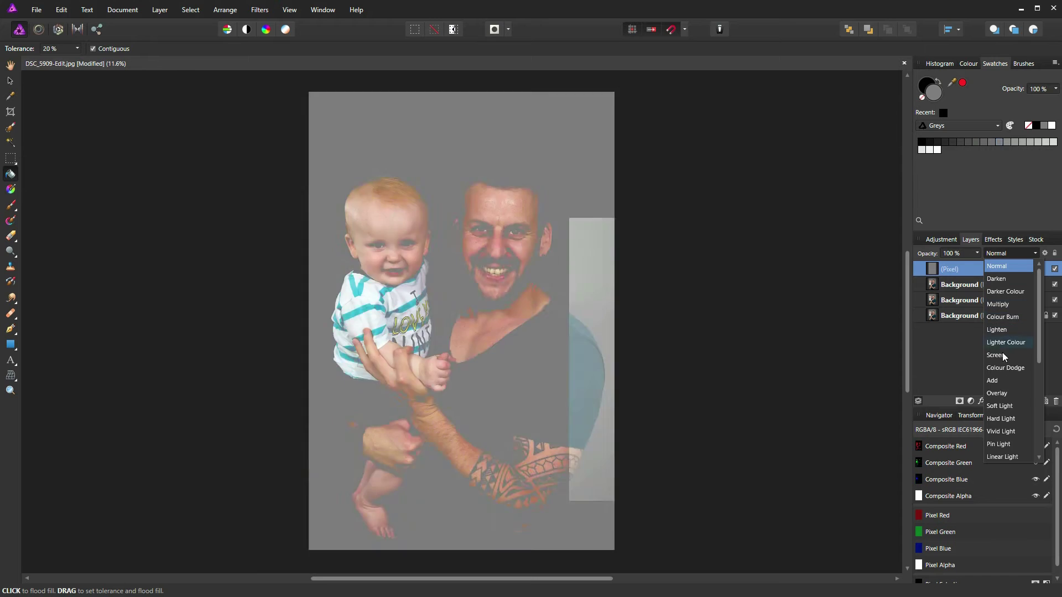
pyautogui.click(1002, 393)
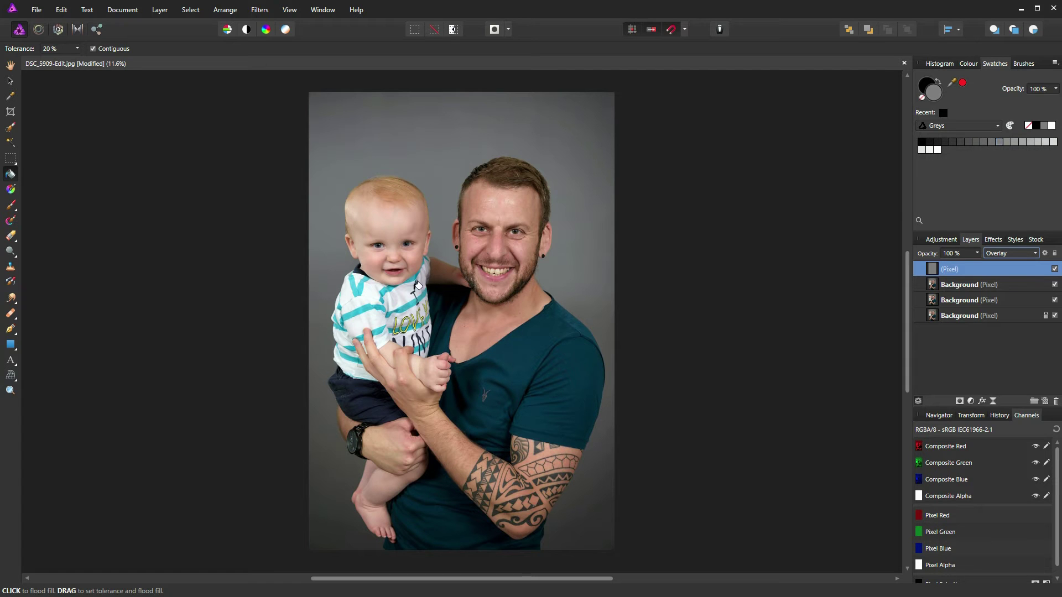
# Choose the Burn Brush for the grey overlay layer and set its flow to 100% and opacity to 17%.
pyautogui.click(11, 252)
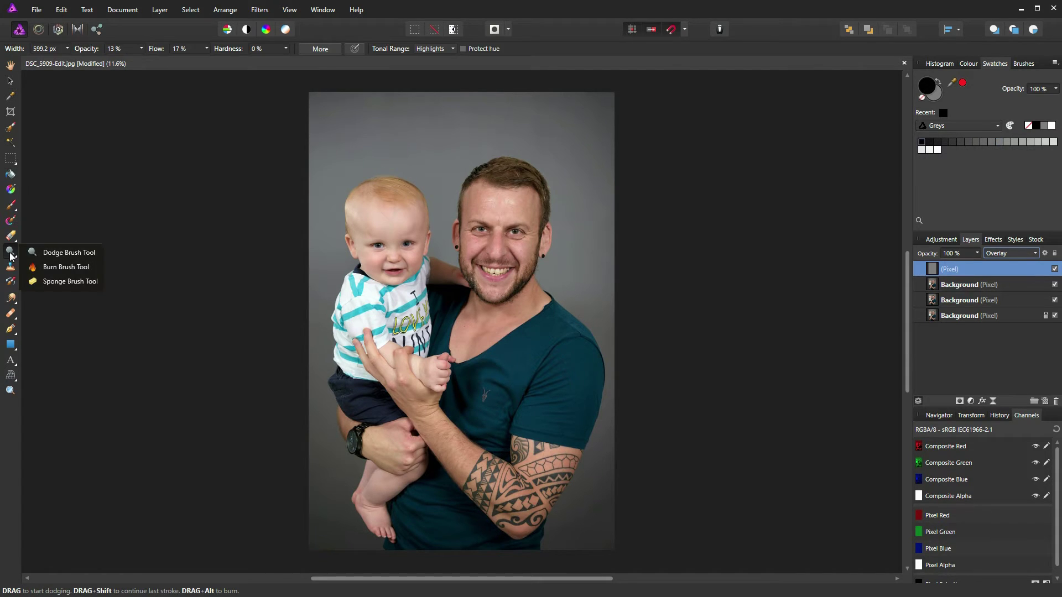
pyautogui.click(34, 267)
pyautogui.moveTo(531, 203)
pyautogui.mouseDown()
pyautogui.moveTo(501, 183)
pyautogui.moveTo(490, 223)
pyautogui.moveTo(493, 189)
pyautogui.moveTo(478, 191)
pyautogui.moveTo(470, 242)
pyautogui.moveTo(511, 194)
pyautogui.moveTo(512, 267)
pyautogui.mouseUp()
pyautogui.moveTo(498, 331)
pyautogui.mouseDown()
pyautogui.moveTo(508, 201)
pyautogui.moveTo(485, 437)
pyautogui.moveTo(443, 440)
pyautogui.moveTo(469, 308)
pyautogui.mouseUp()
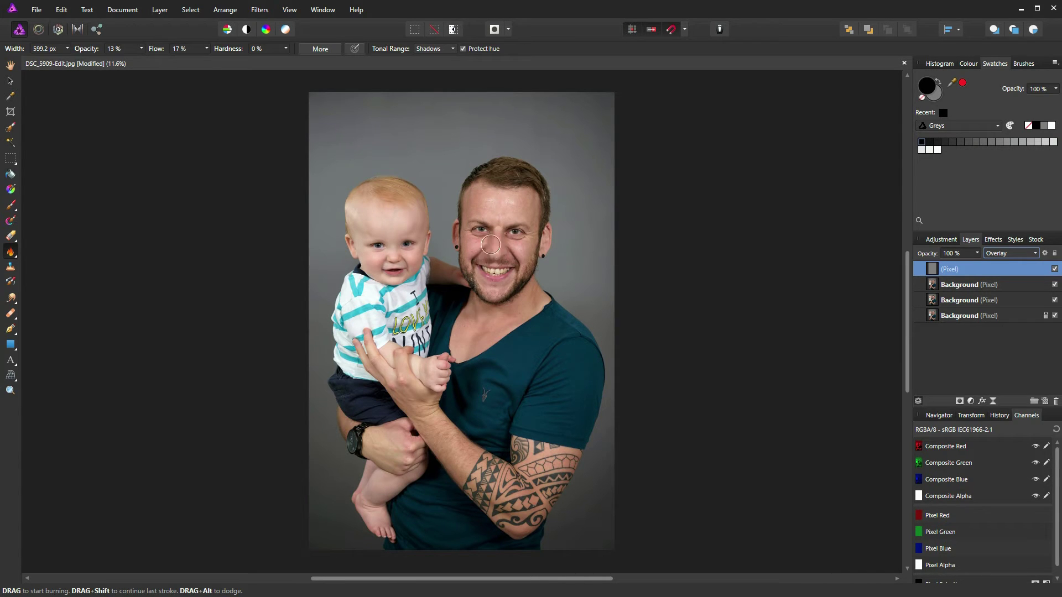
pyautogui.scroll(3, 498, 196)
pyautogui.scroll(1, 518, 259)
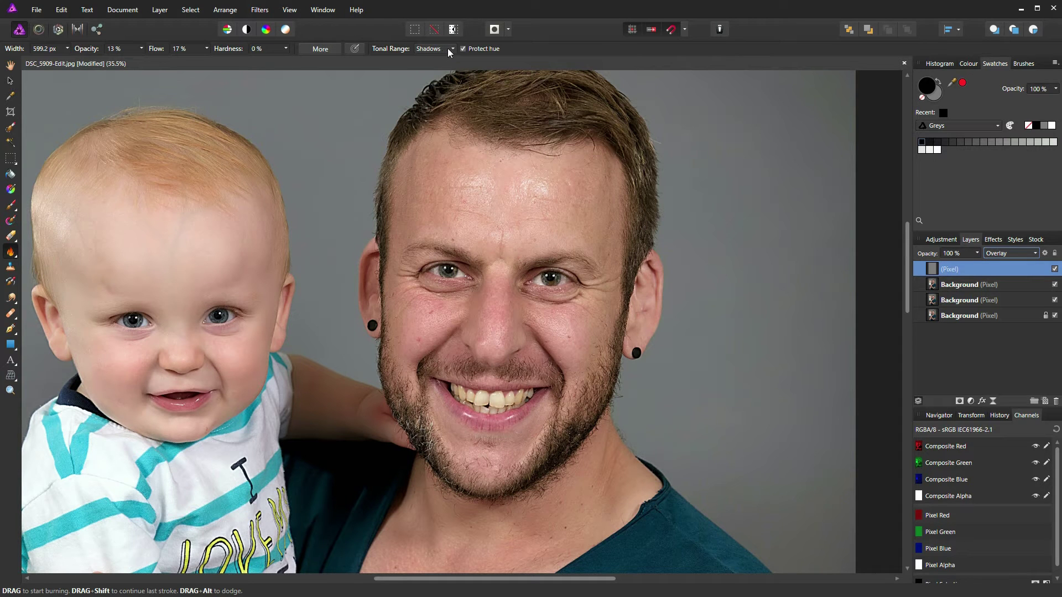
pyautogui.click(206, 48)
pyautogui.moveTo(263, 59); pyautogui.dragTo(276, 59)
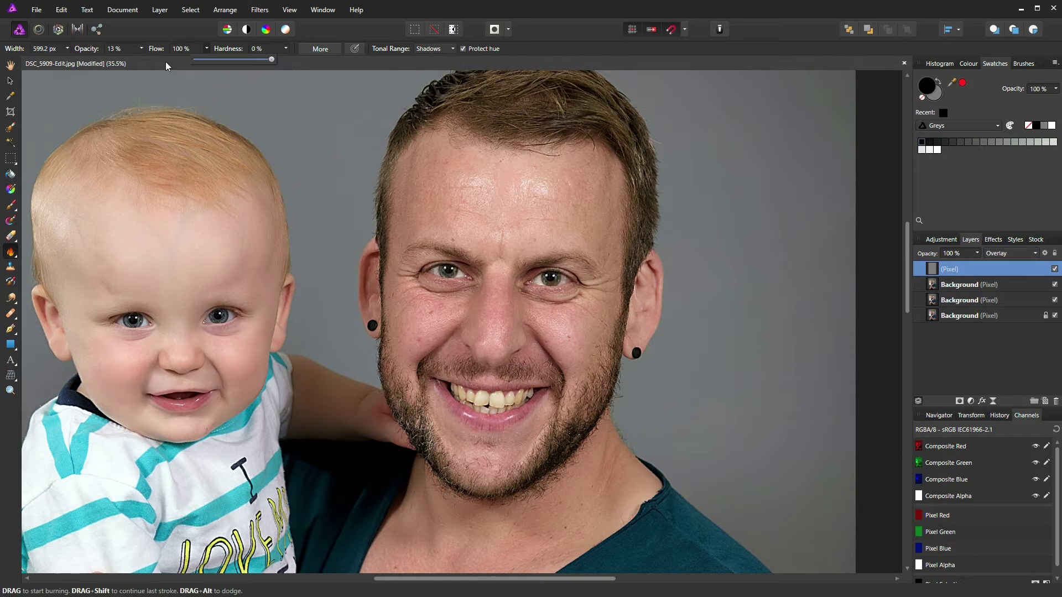
pyautogui.click(142, 49)
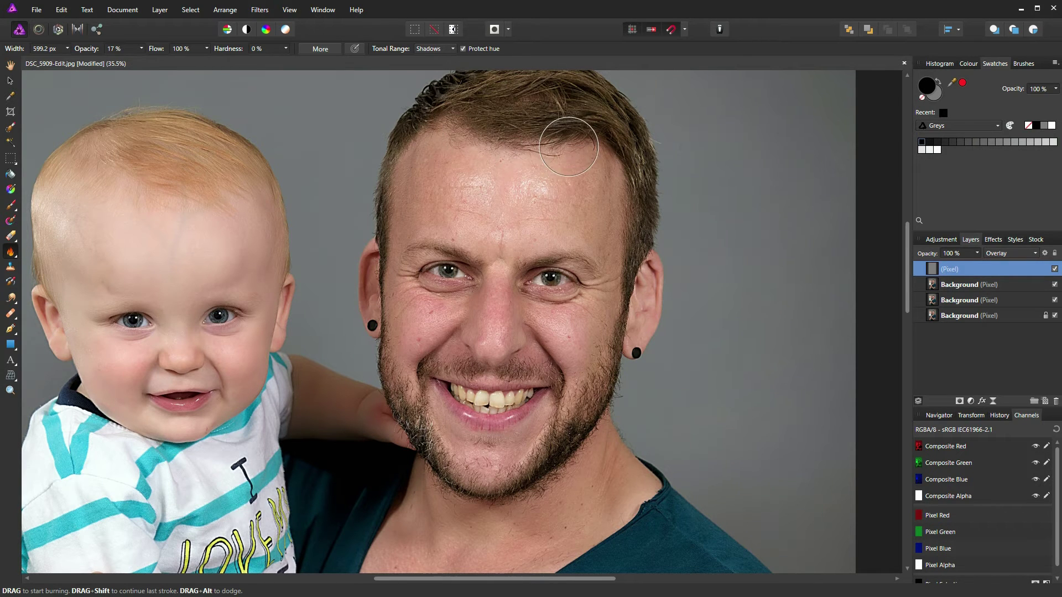
# Reduce the Burn Brush to about 226 px and darken the shadows on the man's face.
pyautogui.press('[')
pyautogui.press('[')
pyautogui.press('[')
pyautogui.press('[')
pyautogui.press('[')
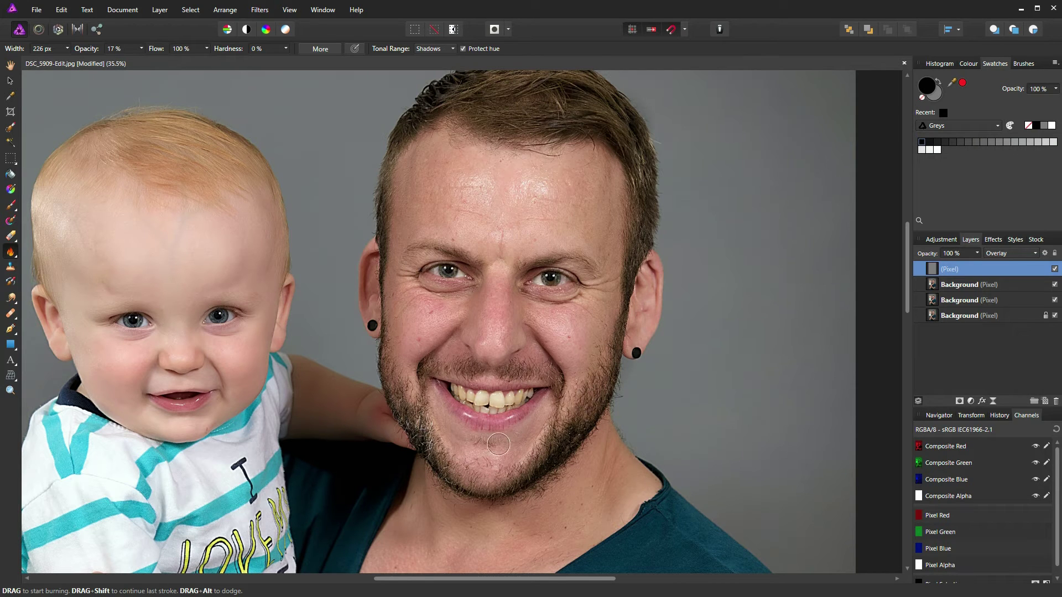
# Examine the burning on the man's face by comparing the image with the grey overlay layer hidden and shown.
pyautogui.click(1054, 273)
pyautogui.click(1054, 273)
pyautogui.click(1054, 270)
pyautogui.click(1054, 270)
# Reduce the Burn Brush to about 118 px for finer work on the man's face.
pyautogui.moveTo(521, 155); pyautogui.dragTo(505, 220)
pyautogui.press('[')
pyautogui.press('[')
pyautogui.press('[')
pyautogui.press('[')
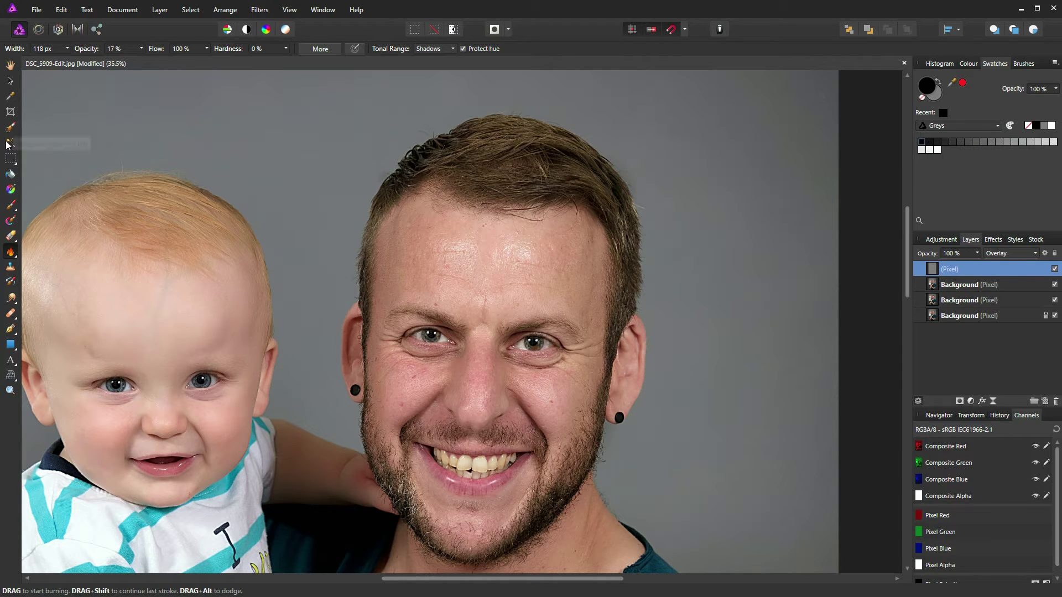
# Swap the foreground colour to grey and paint over the area beside the man's hair with a Paint Brush about 269 px wide.
pyautogui.click(10, 205)
pyautogui.click(711, 154)
pyautogui.hotkey('ctrl', 'z')
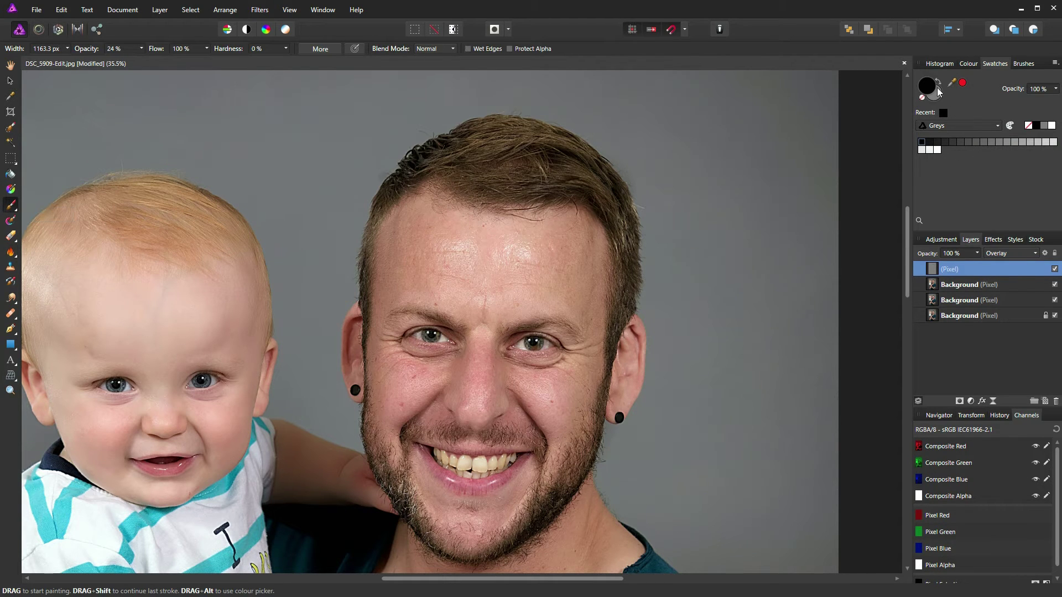
pyautogui.click(939, 85)
pyautogui.press('[')
pyautogui.press('[')
pyautogui.press('[')
pyautogui.press('[')
pyautogui.press('[')
pyautogui.moveTo(382, 135)
pyautogui.mouseDown()
pyautogui.moveTo(367, 183)
pyautogui.moveTo(417, 123)
pyautogui.moveTo(405, 153)
pyautogui.moveTo(361, 190)
pyautogui.moveTo(388, 153)
pyautogui.moveTo(351, 198)
pyautogui.moveTo(370, 158)
pyautogui.mouseUp()
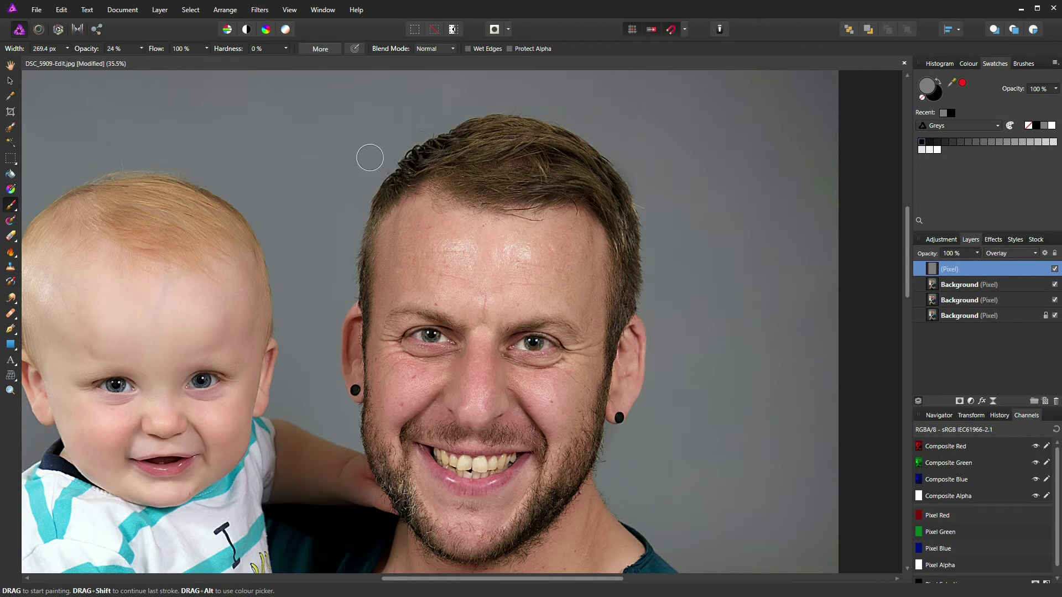
# Burn the temples, outer cheeks and jawline of the man's face with a Burn Brush about 537 px wide.
pyautogui.click(14, 259)
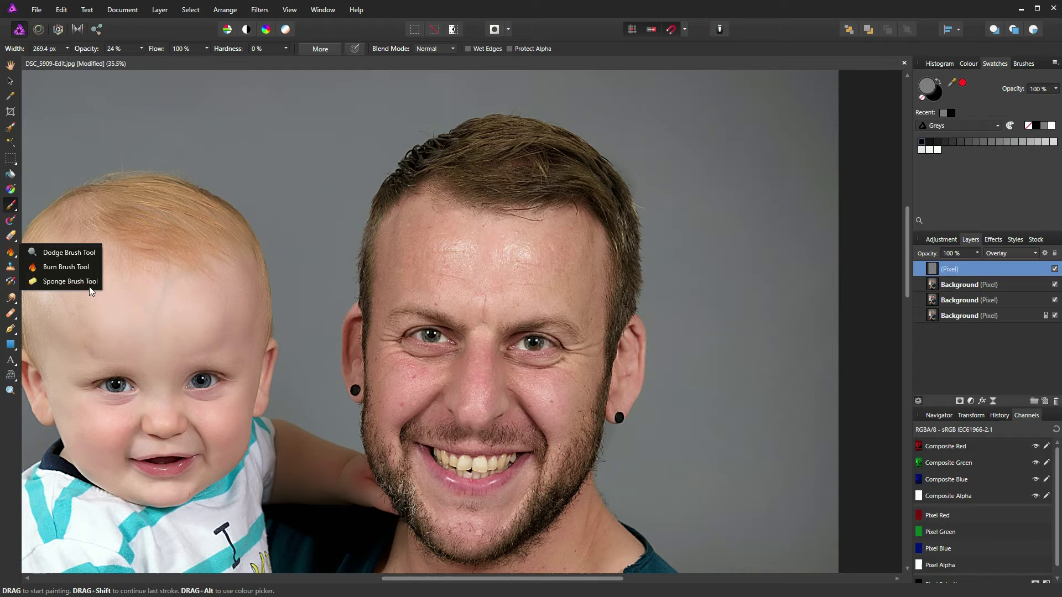
pyautogui.click(66, 267)
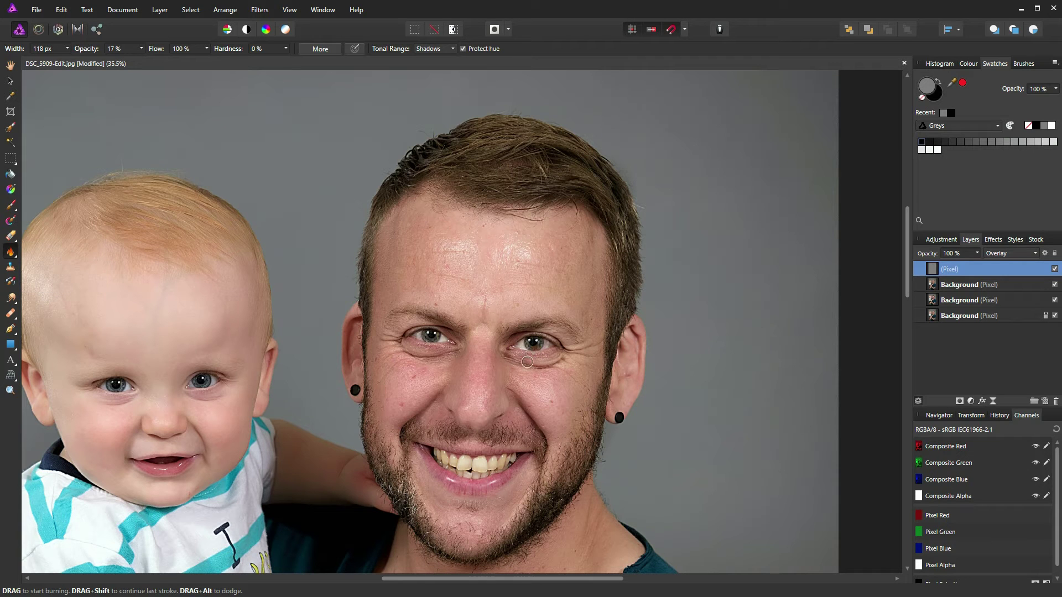
pyautogui.press(']')
pyautogui.press(']')
pyautogui.press(']')
pyautogui.press(']')
pyautogui.press(']')
pyautogui.moveTo(402, 222)
pyautogui.mouseDown()
pyautogui.moveTo(403, 213)
pyautogui.moveTo(396, 263)
pyautogui.moveTo(405, 281)
pyautogui.moveTo(381, 298)
pyautogui.moveTo(380, 334)
pyautogui.moveTo(406, 471)
pyautogui.mouseUp()
pyautogui.moveTo(584, 379)
pyautogui.mouseDown()
pyautogui.moveTo(597, 229)
pyautogui.moveTo(585, 416)
pyautogui.moveTo(539, 507)
pyautogui.moveTo(490, 526)
pyautogui.moveTo(417, 498)
pyautogui.mouseUp()
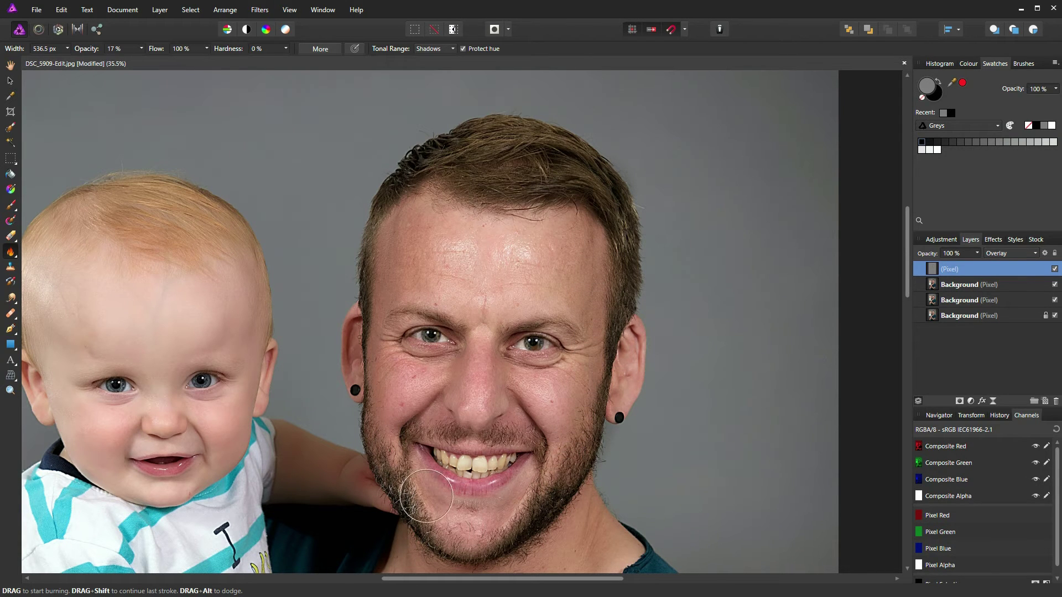
pyautogui.moveTo(597, 239); pyautogui.dragTo(589, 287)
# Reduce the Burn Brush to about 146 px and darken the side of the man's nose.
pyautogui.press('[')
pyautogui.press('[')
pyautogui.press('[')
pyautogui.press('[')
pyautogui.press('[')
pyautogui.press('[')
pyautogui.press('[')
pyautogui.press('[')
pyautogui.moveTo(498, 352); pyautogui.dragTo(500, 409)
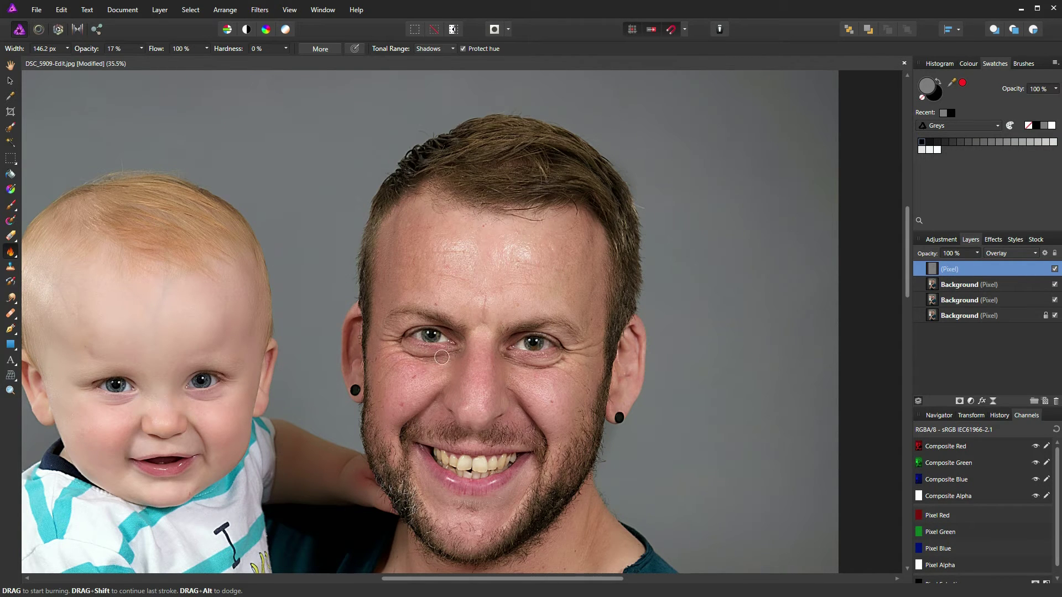
# Burn the shadows on the man's neck and upper chest with a brush about 189 px wide.
pyautogui.scroll(-5, 465, 394)
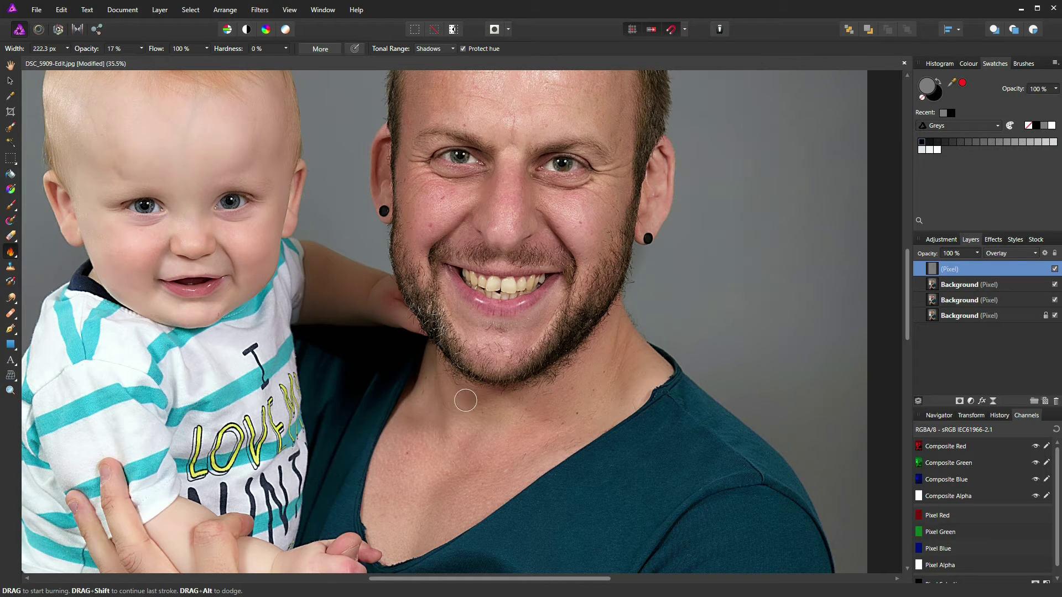
pyautogui.press('[')
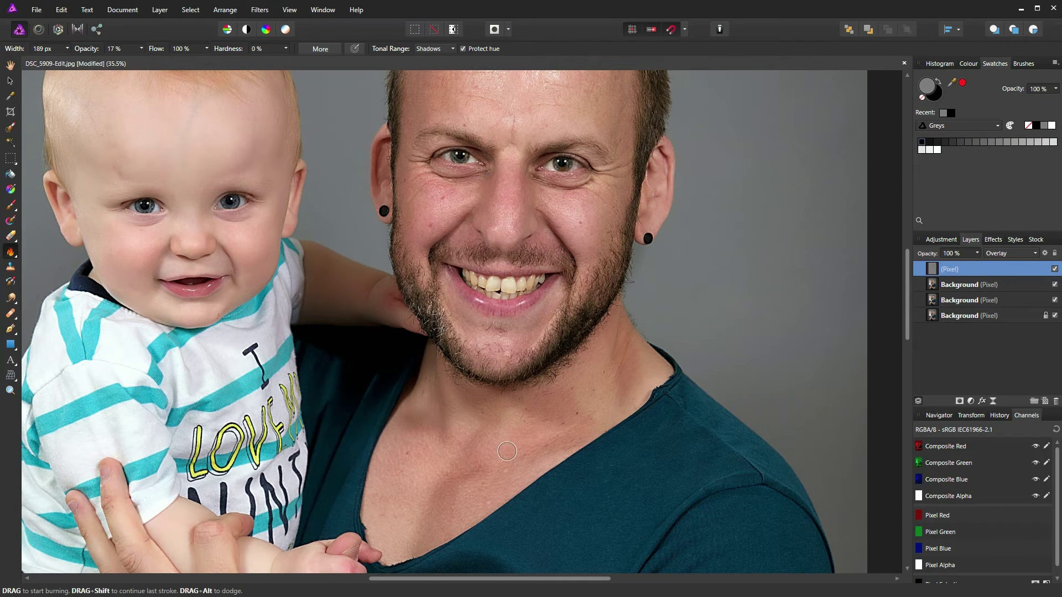
# Burn the shadows on the man's shirt and tattooed arm with brush widths between about 540 and 680 px.
pyautogui.scroll(-2, 507, 451)
pyautogui.scroll(-1, 562, 462)
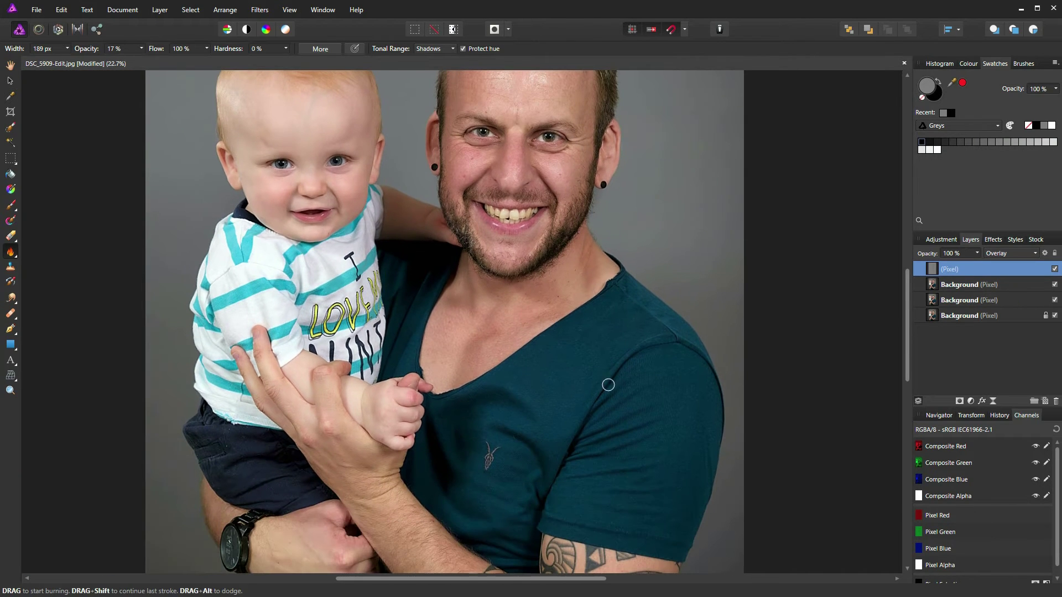
pyautogui.moveTo(488, 448); pyautogui.dragTo(498, 384)
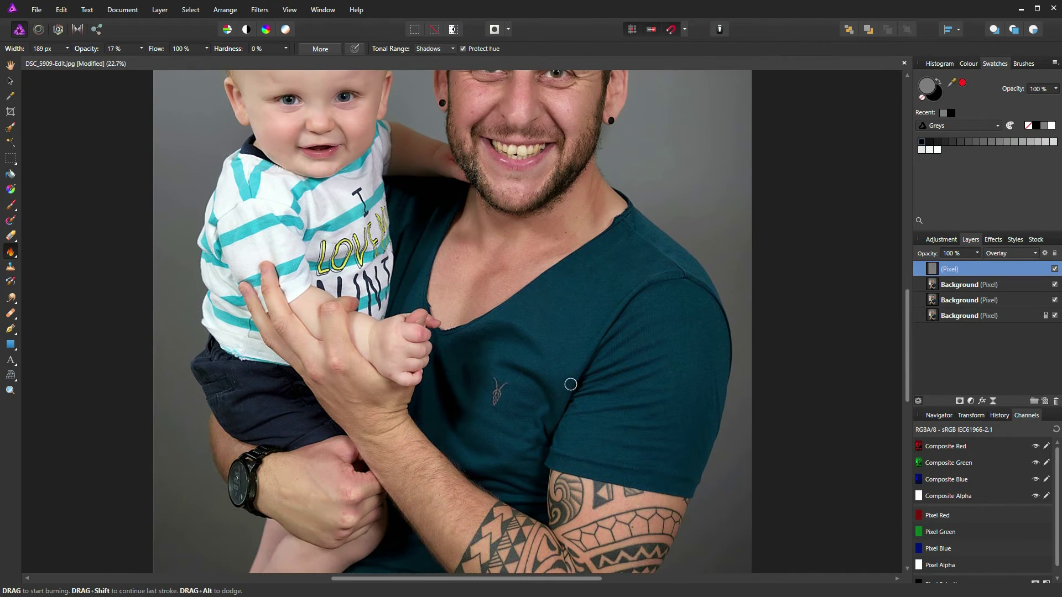
pyautogui.scroll(-2, 571, 384)
pyautogui.press(']')
pyautogui.press(']')
pyautogui.press(']')
pyautogui.press(']')
pyautogui.press(']')
pyautogui.press(']')
pyautogui.press(']')
pyautogui.press(']')
pyautogui.press('[')
pyautogui.press('[')
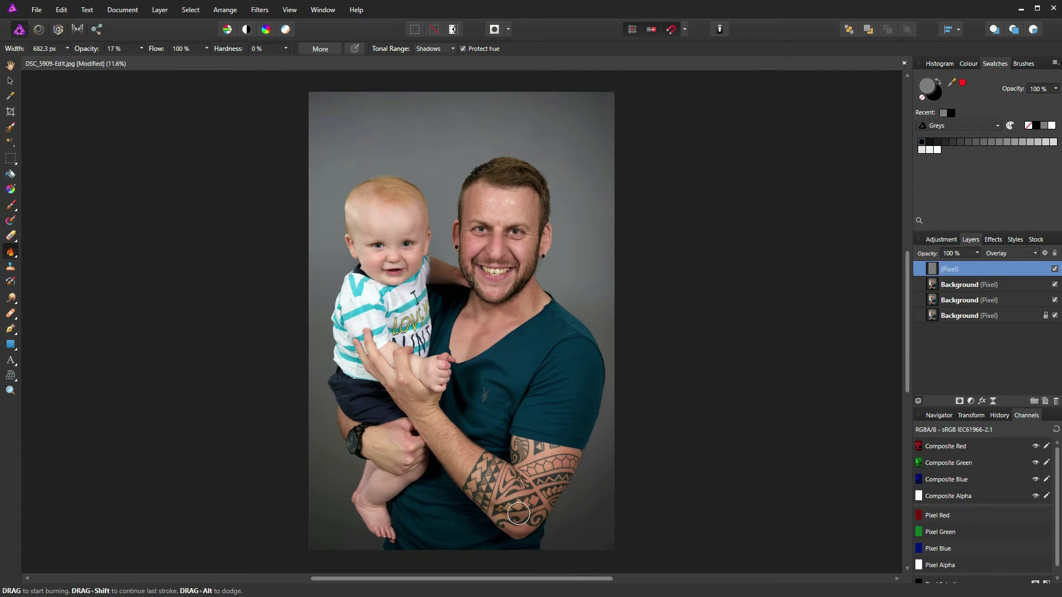
pyautogui.press('[')
pyautogui.press(']')
pyautogui.press(']')
pyautogui.press(']')
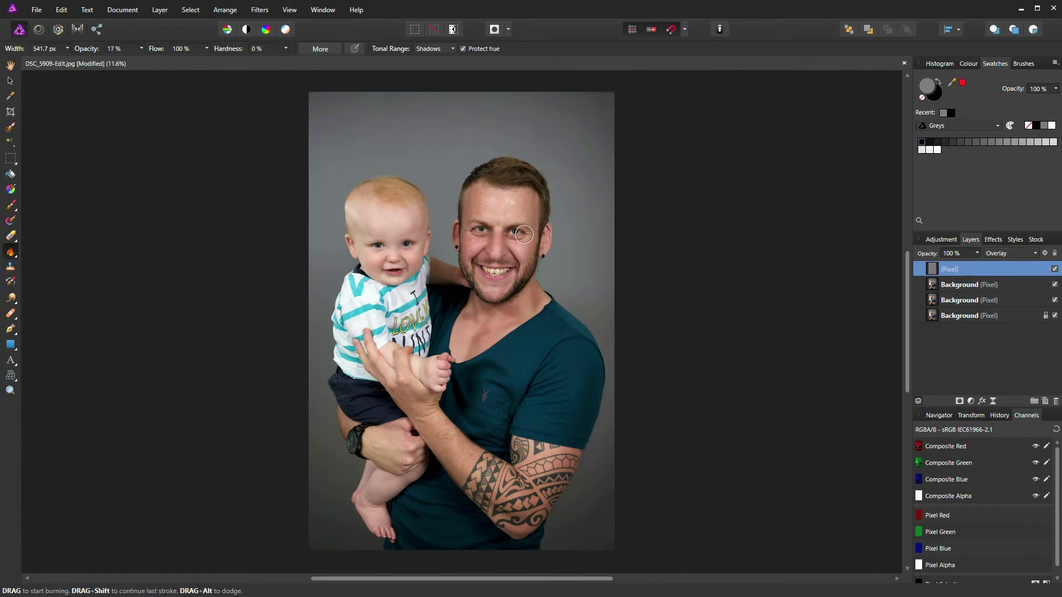
# Reduce the Burn Brush to about 91 px and darken the sides of the man's nose in close-up.
pyautogui.scroll(10, 524, 234)
pyautogui.press('[')
pyautogui.press('[')
pyautogui.press('[')
pyautogui.press('[')
pyautogui.press('[')
pyautogui.press('[')
pyautogui.press('[')
pyautogui.press('[')
pyautogui.press('[')
pyautogui.press('[')
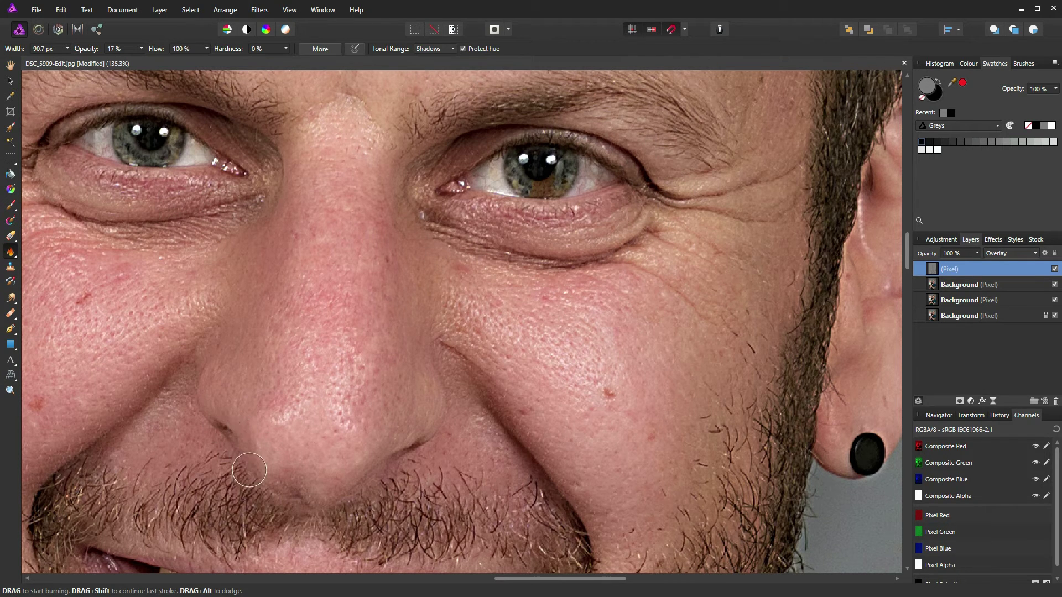
# Burn the fine shadows around the man's mouth and smile lines with the brush reduced to about 50 px.
pyautogui.moveTo(505, 513); pyautogui.dragTo(500, 287)
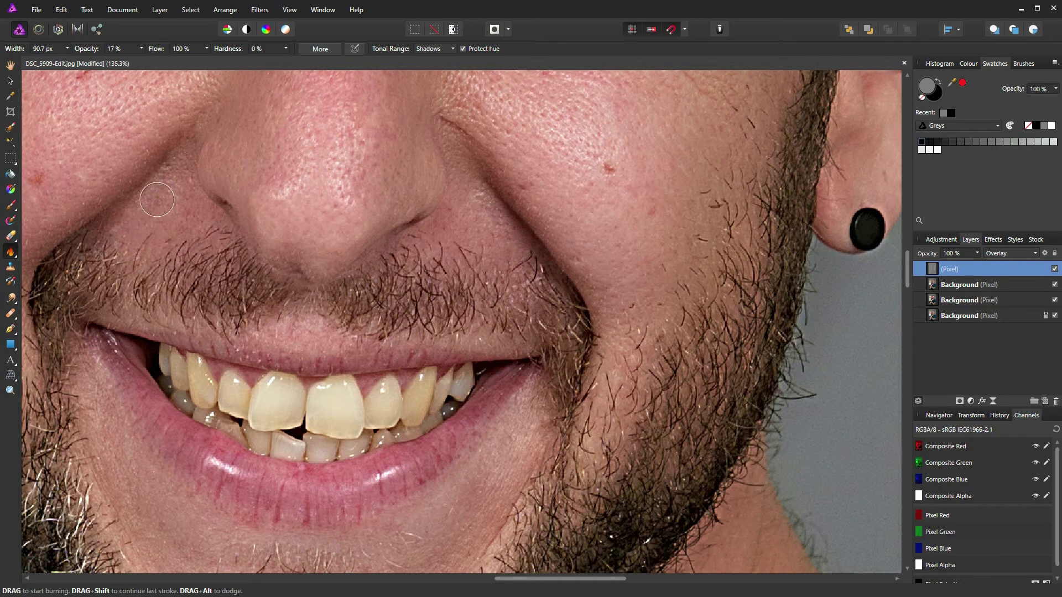
pyautogui.press('[')
pyautogui.press('[')
pyautogui.press('[')
pyautogui.press('[')
pyautogui.press('[')
pyautogui.press('[')
pyautogui.press('[')
pyautogui.press('[')
pyautogui.scroll(-6, 297, 447)
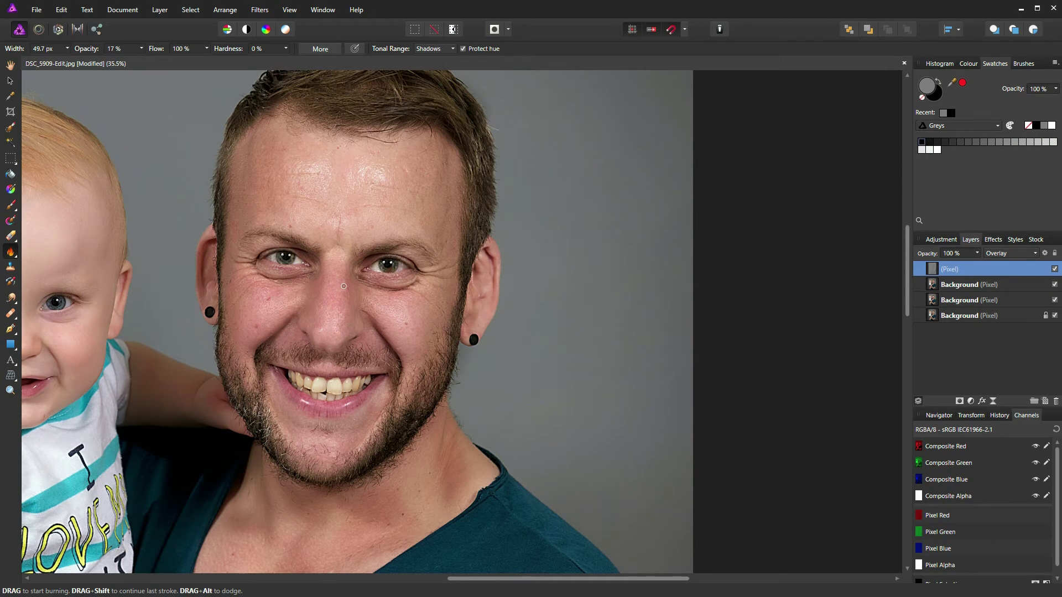
# Switch to the Dodge Brush and set its opacity to 15%.
pyautogui.hotkey('ctrl', '0')
pyautogui.moveTo(397, 289); pyautogui.dragTo(522, 327)
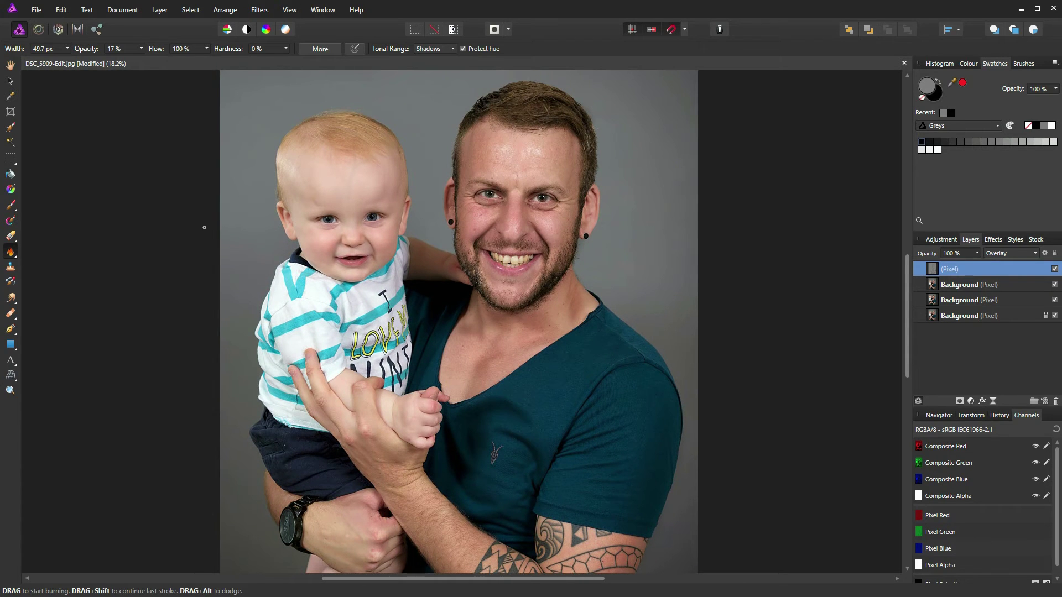
pyautogui.moveTo(13, 254); pyautogui.dragTo(39, 254)
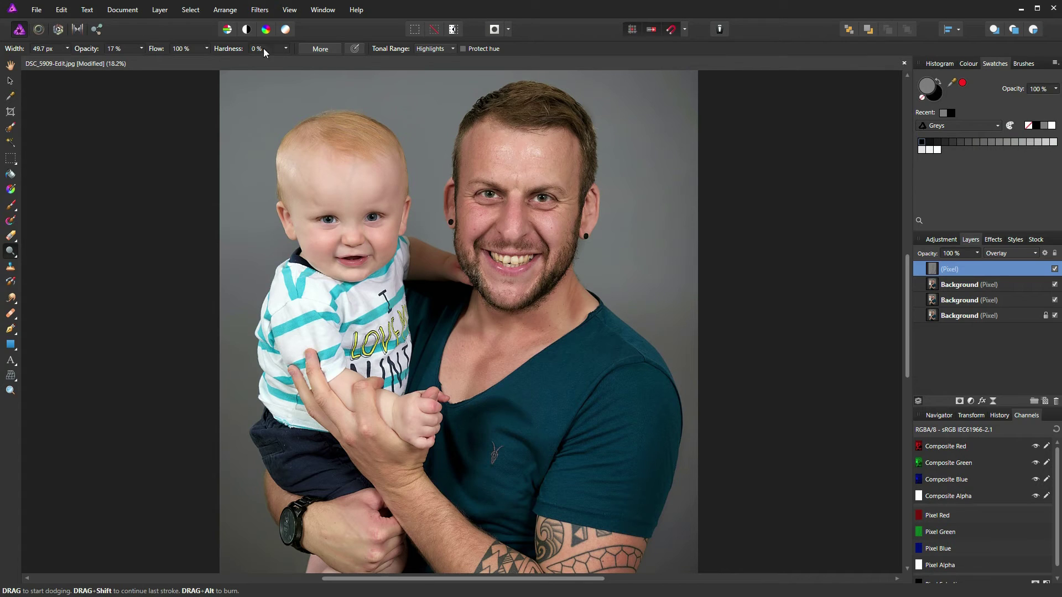
pyautogui.click(141, 48)
pyautogui.click(123, 267)
# Enlarge the Dodge Brush and lighten the upper forehead and front hair of the man.
pyautogui.press(']')
pyautogui.press(']')
pyautogui.press(']')
pyautogui.press(']')
pyautogui.press(']')
pyautogui.press(']')
pyautogui.press(']')
pyautogui.press(']')
pyautogui.press(']')
pyautogui.press(']')
pyautogui.press(']')
pyautogui.press(']')
pyautogui.press(']')
pyautogui.press(']')
pyautogui.press(']')
pyautogui.press(']')
pyautogui.press(']')
pyautogui.press(']')
pyautogui.moveTo(503, 150)
pyautogui.mouseDown()
pyautogui.moveTo(521, 148)
pyautogui.moveTo(516, 158)
pyautogui.moveTo(522, 112)
pyautogui.moveTo(500, 111)
pyautogui.mouseUp()
# Dodge the man's forehead with the tonal range set to Highlights, and reduce the brush to about 287 px.
pyautogui.click(451, 51)
pyautogui.click(441, 88)
pyautogui.moveTo(528, 132)
pyautogui.mouseDown()
pyautogui.moveTo(522, 178)
pyautogui.moveTo(522, 123)
pyautogui.moveTo(514, 155)
pyautogui.moveTo(513, 145)
pyautogui.moveTo(513, 168)
pyautogui.moveTo(529, 157)
pyautogui.moveTo(525, 112)
pyautogui.moveTo(530, 164)
pyautogui.moveTo(523, 130)
pyautogui.moveTo(523, 164)
pyautogui.moveTo(523, 133)
pyautogui.moveTo(510, 162)
pyautogui.moveTo(506, 145)
pyautogui.moveTo(532, 166)
pyautogui.mouseUp()
pyautogui.press('[')
pyautogui.press('[')
pyautogui.press('[')
pyautogui.press('[')
pyautogui.press('[')
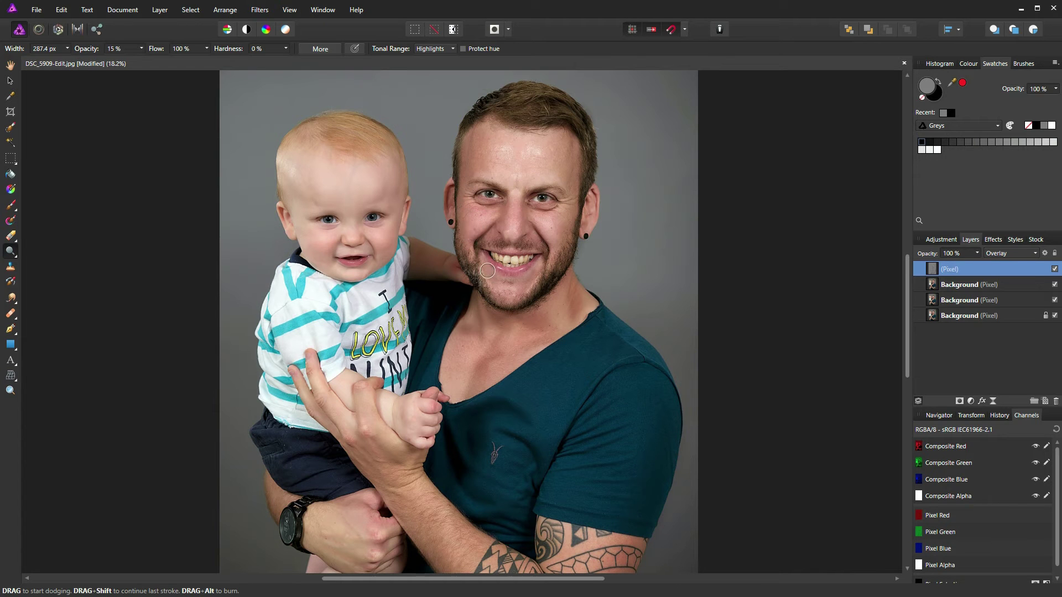
# Dodge the highlights on the man's lower lip in close-up with a brush about 57 px wide.
pyautogui.scroll(6, 545, 271)
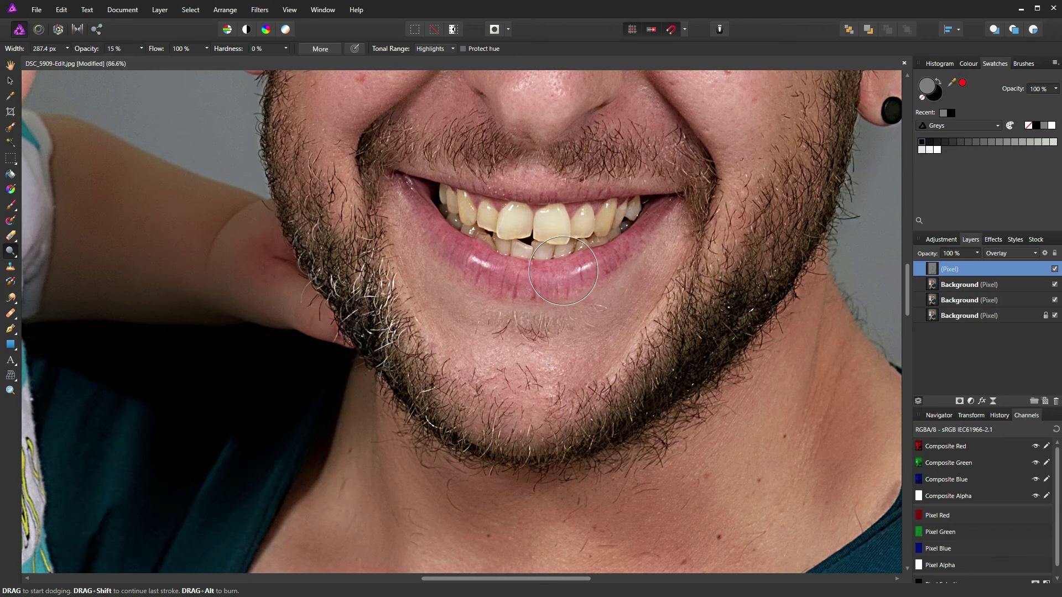
pyautogui.moveTo(563, 271); pyautogui.dragTo(463, 251)
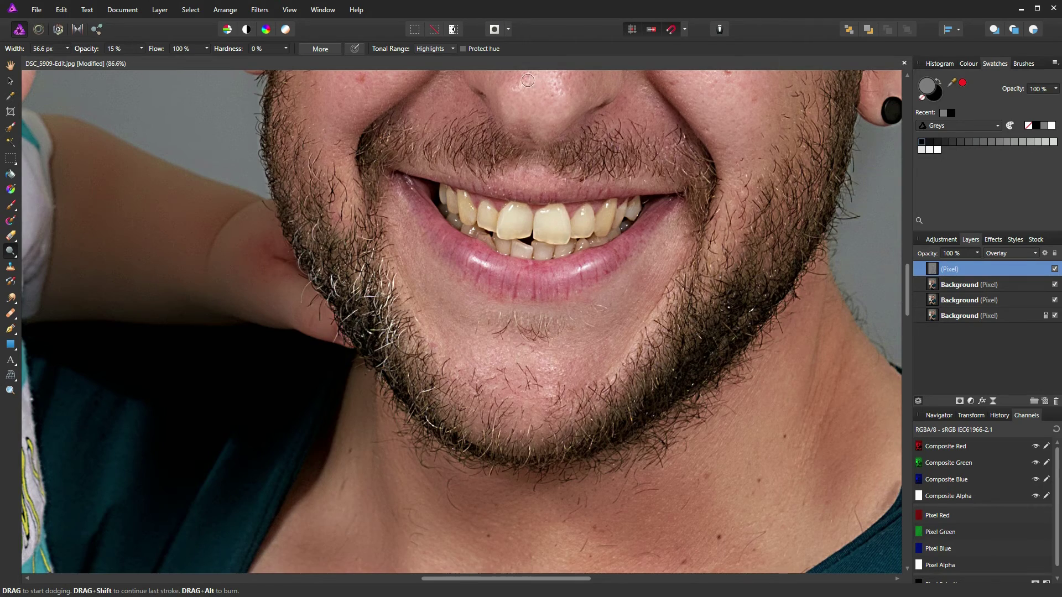
# Enlarge the Dodge Brush to about 340 px and lighten the highlights on the man's chest.
pyautogui.scroll(-5, 498, 152)
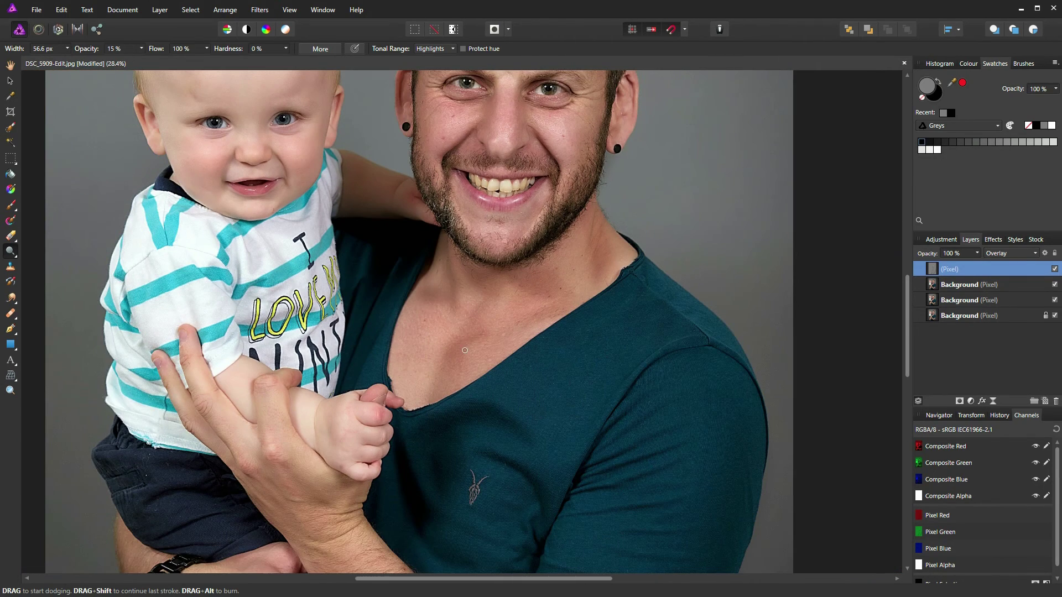
pyautogui.press(']')
pyautogui.press(']')
pyautogui.press(']')
pyautogui.press('[')
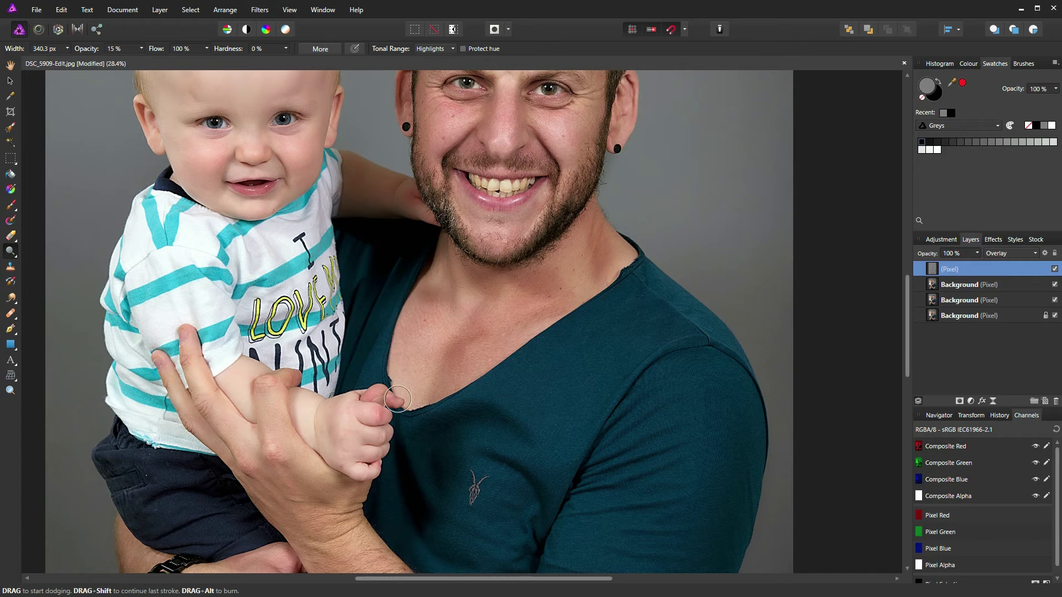
# Set the Dodge Brush to about 430 px and lighten the shoulder area of the man's shirt.
pyautogui.press(']')
pyautogui.press(']')
pyautogui.press(']')
pyautogui.press(']')
pyautogui.press('[')
pyautogui.press('[')
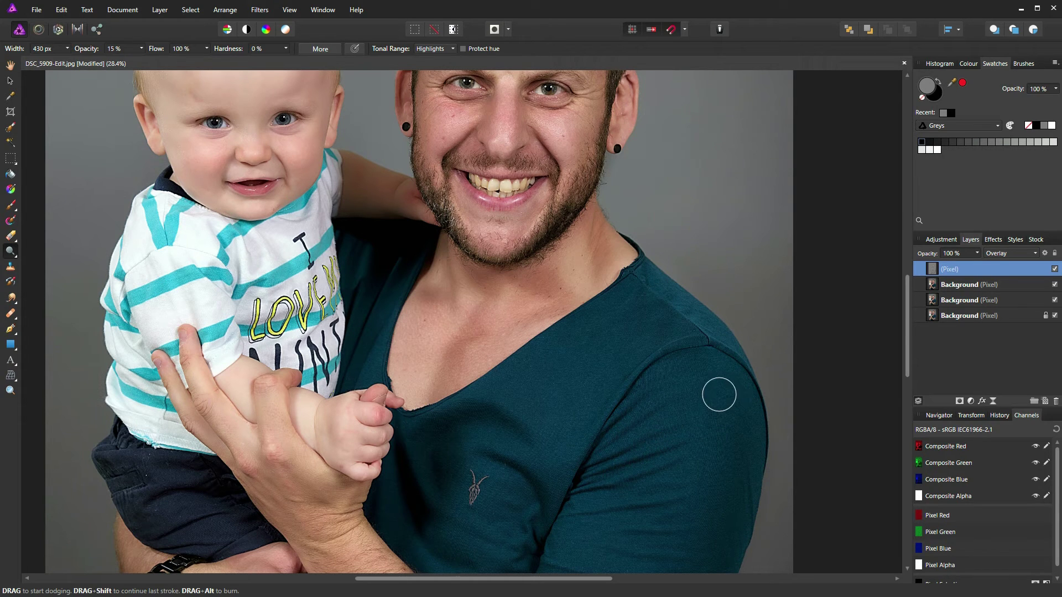
# Enlarge the Dodge Brush to about 1315 px and lighten the man's shirt across the chest and sleeve.
pyautogui.press(']')
pyautogui.press(']')
pyautogui.press(']')
pyautogui.press(']')
pyautogui.press(']')
pyautogui.press(']')
pyautogui.press(']')
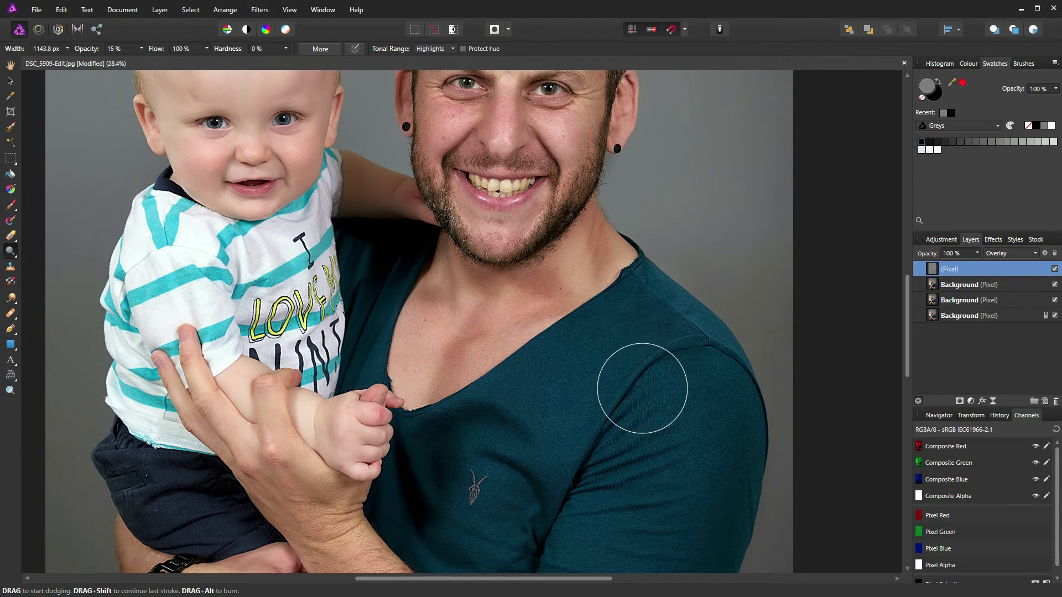
pyautogui.hotkey('ctrl', '0')
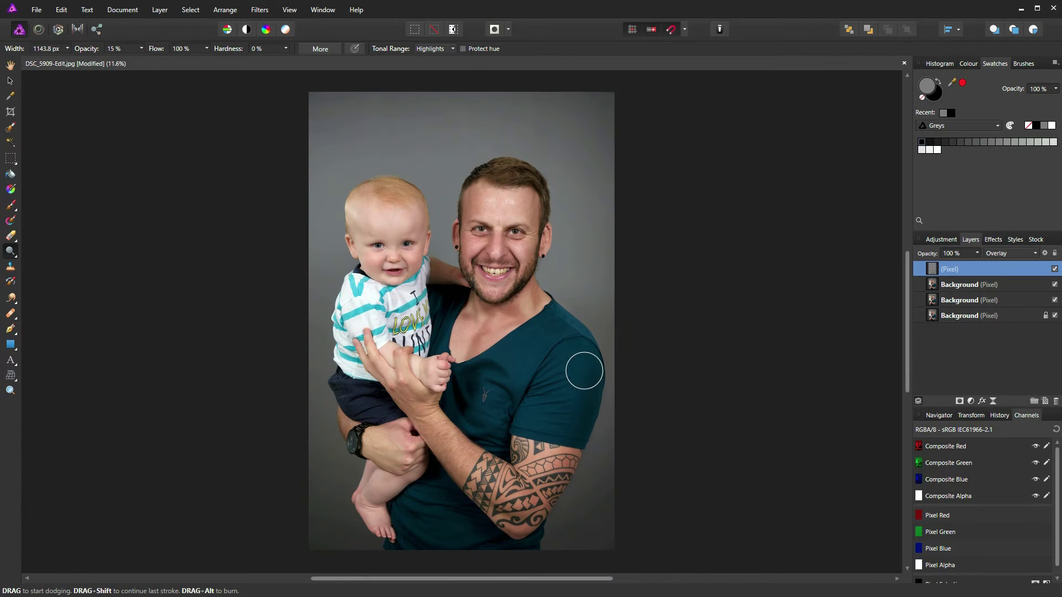
pyautogui.press(']')
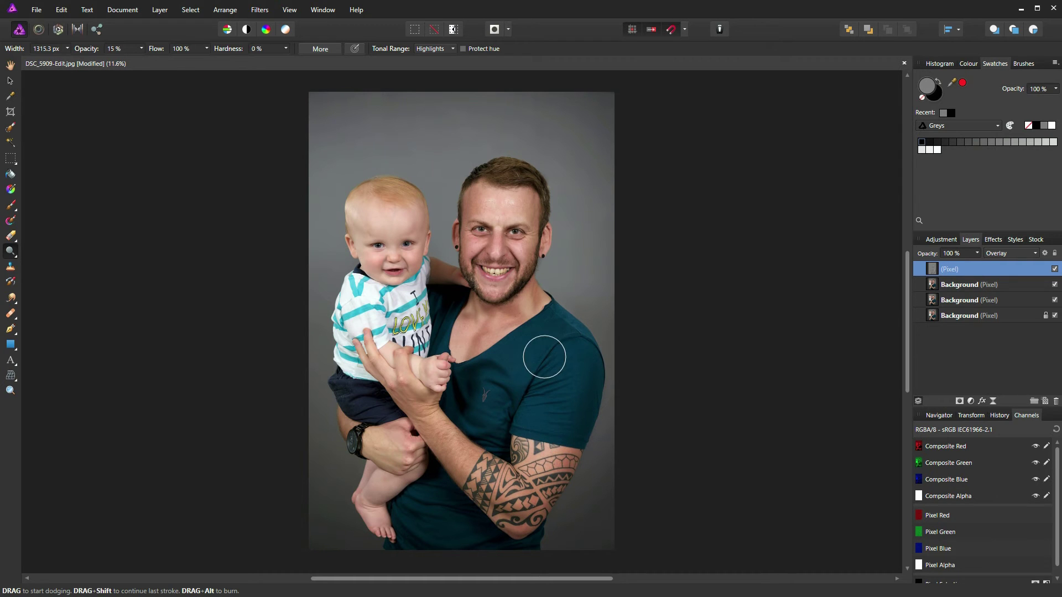
# Reduce the Dodge Brush to about 496 px for finer lightening on the man's shirt.
pyautogui.press('[')
pyautogui.press('[')
pyautogui.press('[')
pyautogui.press('[')
pyautogui.press('[')
pyautogui.press('[')
pyautogui.press('[')
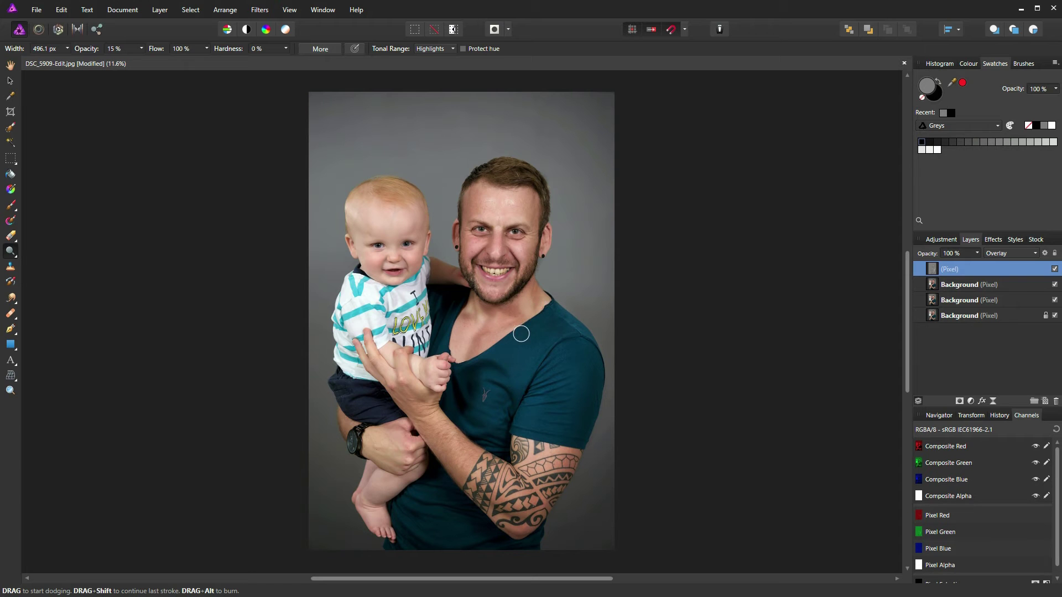
# Reduce the Dodge Brush to about 98 px and lighten the highlights in the hair on top of the man's head.
pyautogui.scroll(5, 499, 302)
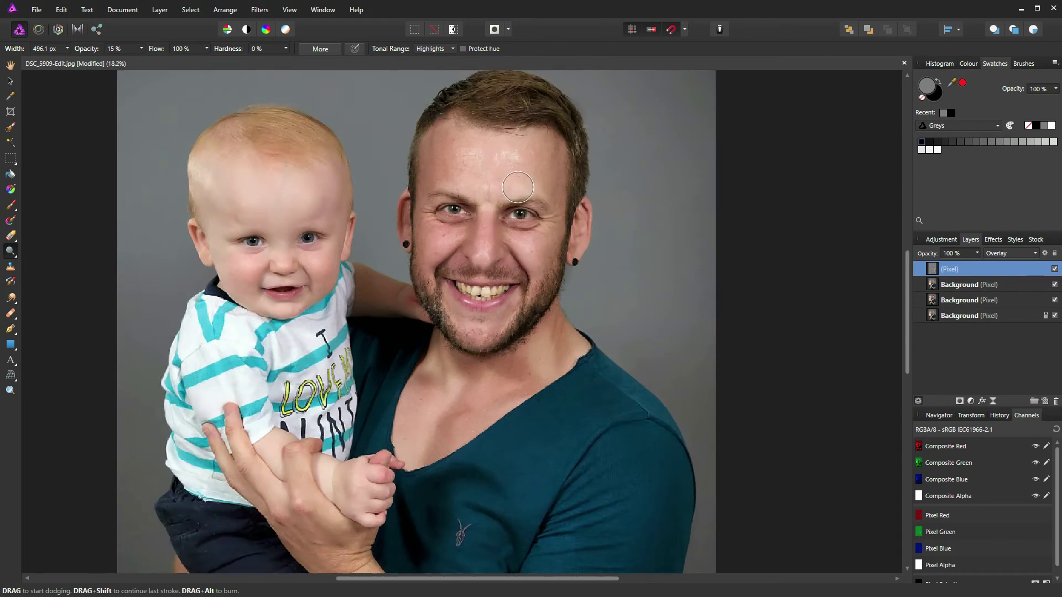
pyautogui.scroll(7, 470, 288)
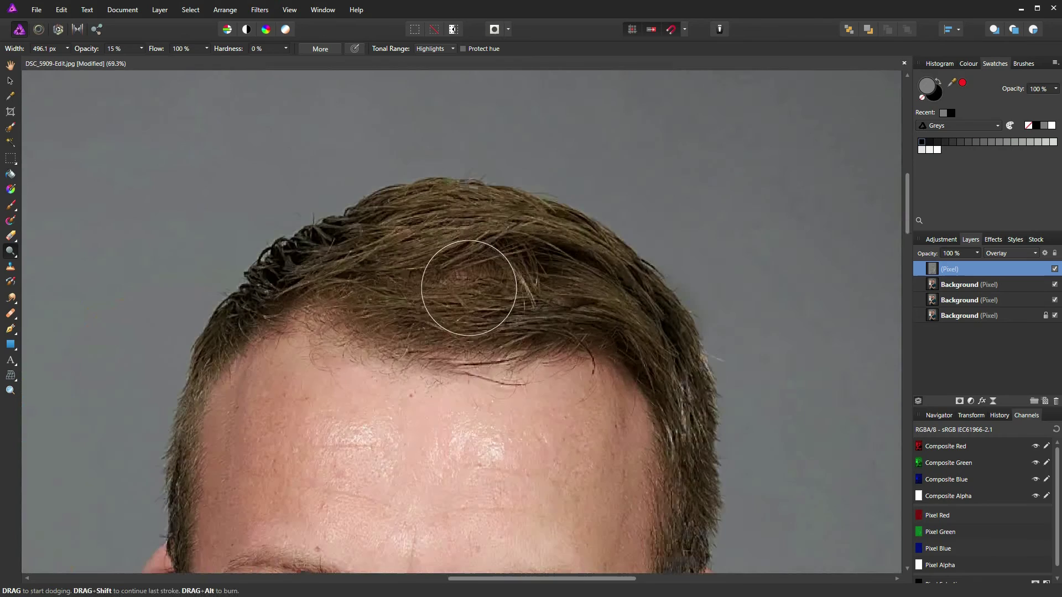
pyautogui.press('[')
pyautogui.press('[')
pyautogui.press('[')
pyautogui.press('[')
pyautogui.press('[')
pyautogui.press('[')
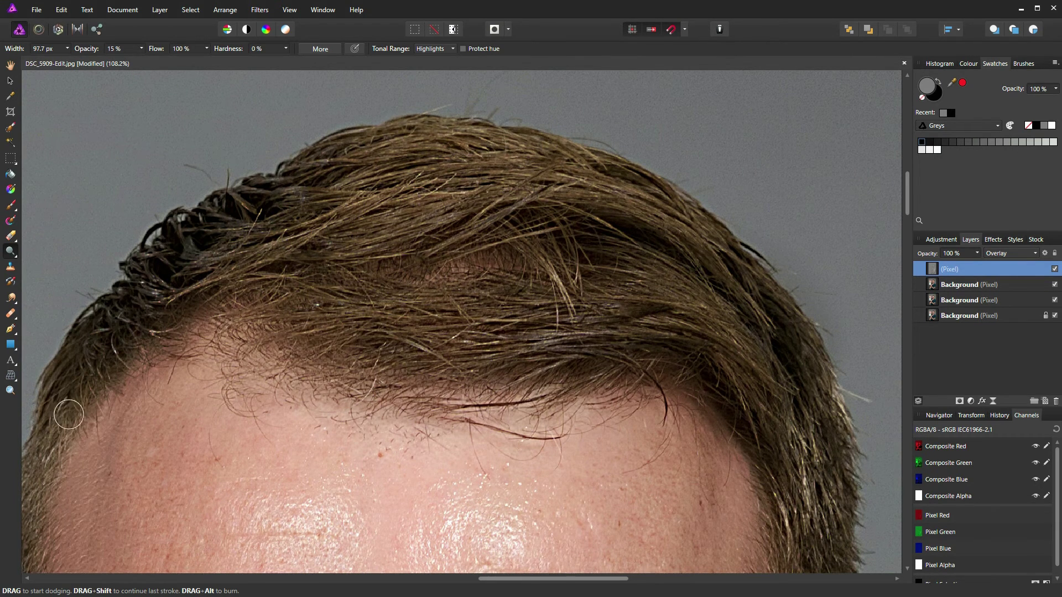
# Dodge the highlights in the hair down both sides of the man's head to the ears.
pyautogui.moveTo(442, 419); pyautogui.dragTo(601, 62)
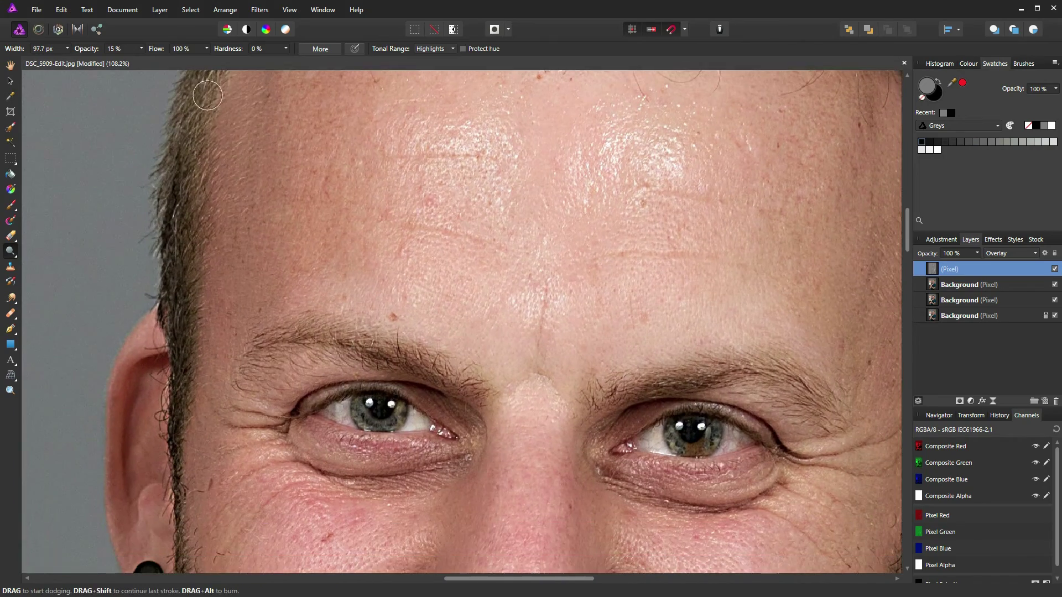
pyautogui.moveTo(829, 138); pyautogui.dragTo(528, 268)
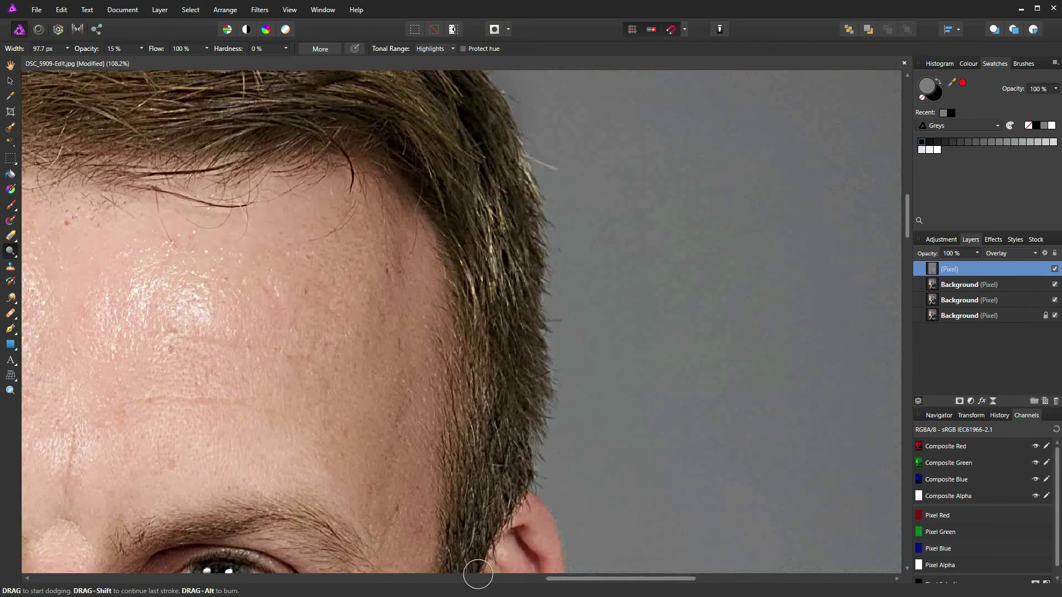
pyautogui.scroll(-5, 521, 237)
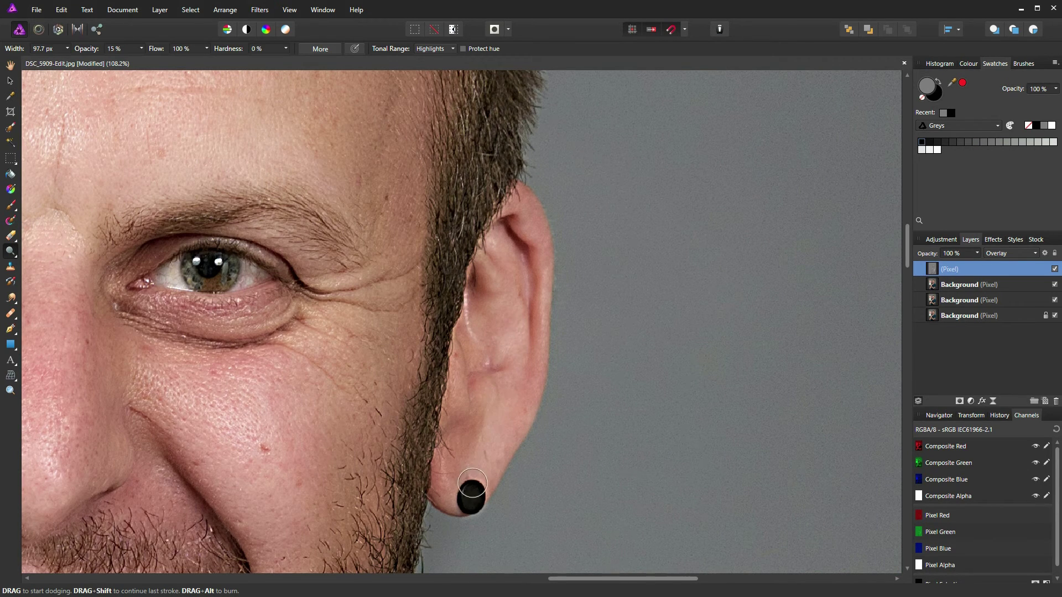
# Reduce the brush to about 43 px, dodge around the man's eyes and burn the shadows there.
pyautogui.moveTo(171, 435); pyautogui.dragTo(586, 428)
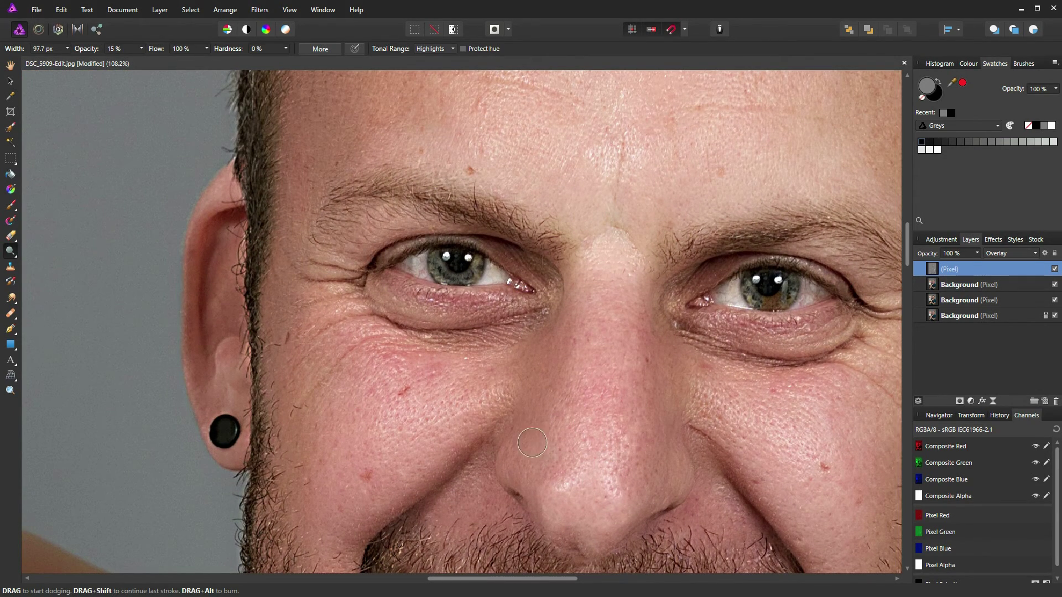
pyautogui.press('[')
pyautogui.press('[')
pyautogui.press('[')
pyautogui.press('[')
pyautogui.press('[')
pyautogui.press('[')
pyautogui.moveTo(504, 294); pyautogui.dragTo(392, 288)
pyautogui.click(13, 252)
pyautogui.click(55, 267)
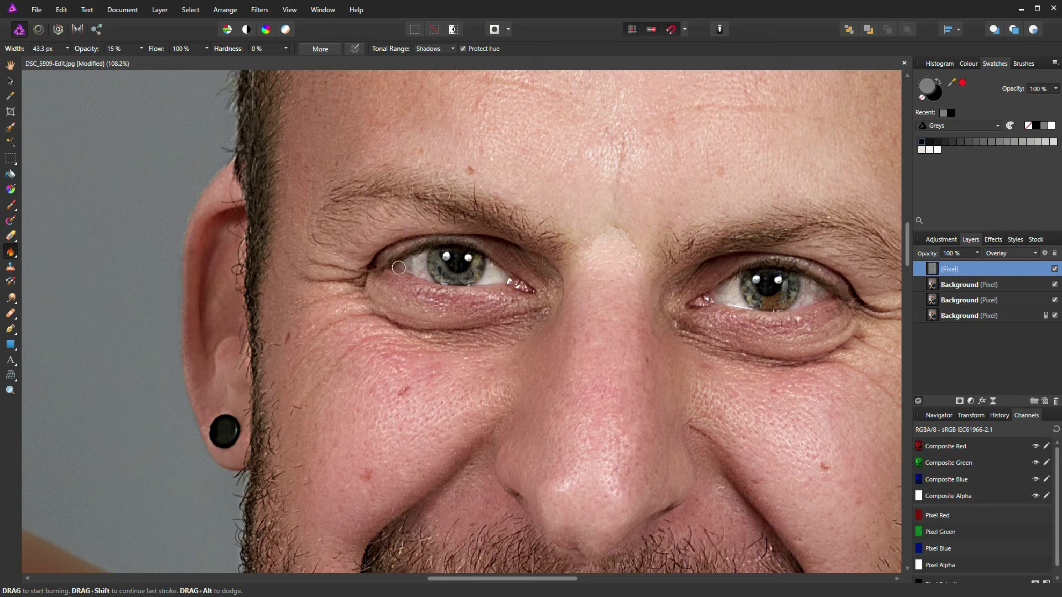
# Return to the Dodge Brush at about 161 px and lighten the highlights on the hand holding the baby's arm.
pyautogui.moveTo(15, 252); pyautogui.dragTo(60, 245)
pyautogui.scroll(-4, 538, 348)
pyautogui.scroll(-6, 538, 349)
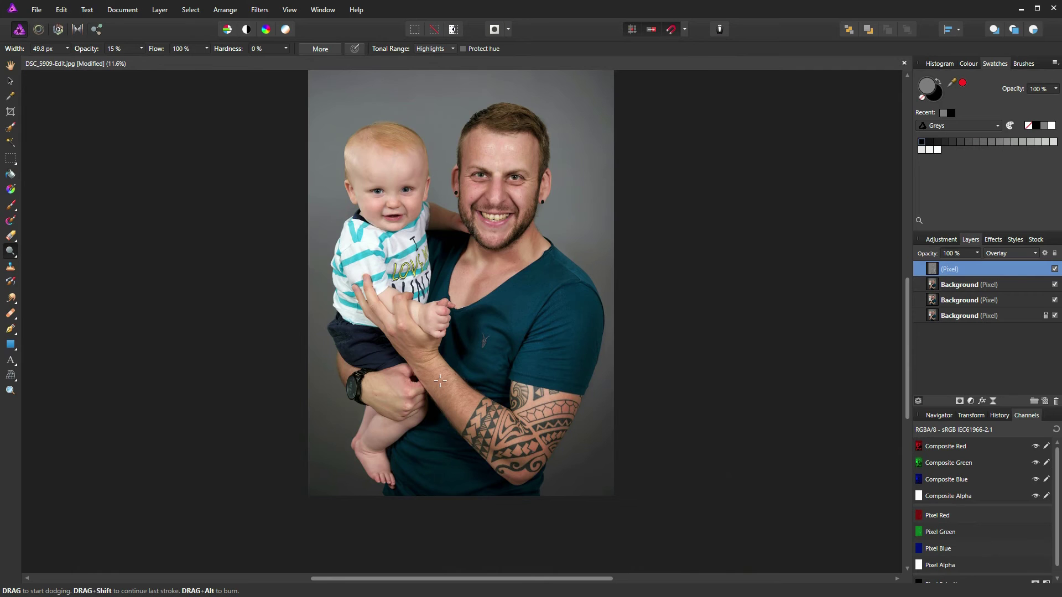
pyautogui.press(']')
pyautogui.press(']')
pyautogui.scroll(5, 400, 301)
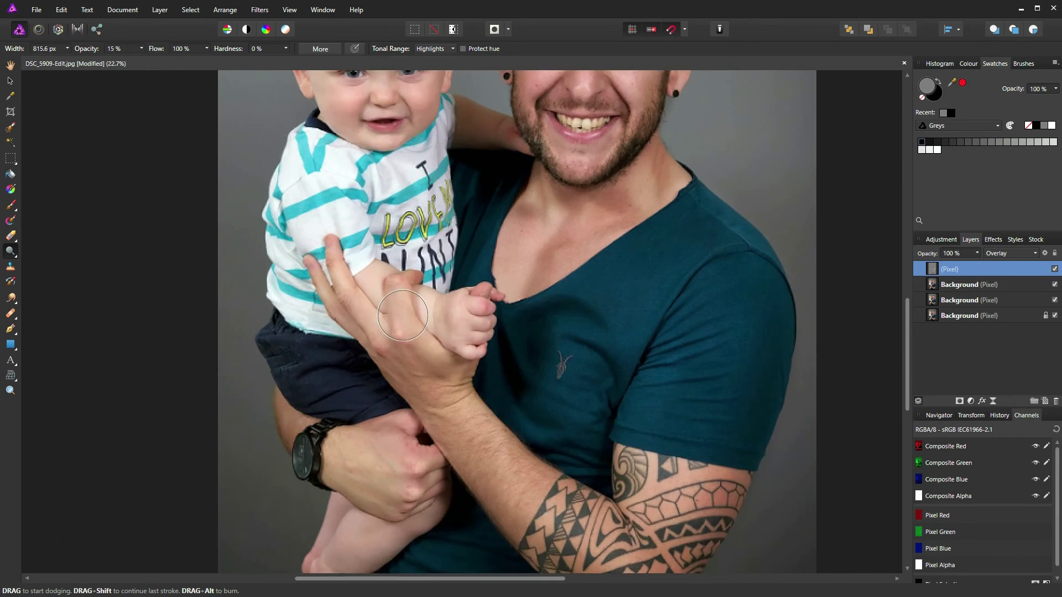
pyautogui.press('[')
pyautogui.press('[')
pyautogui.press('[')
pyautogui.press('[')
pyautogui.press('[')
pyautogui.press('[')
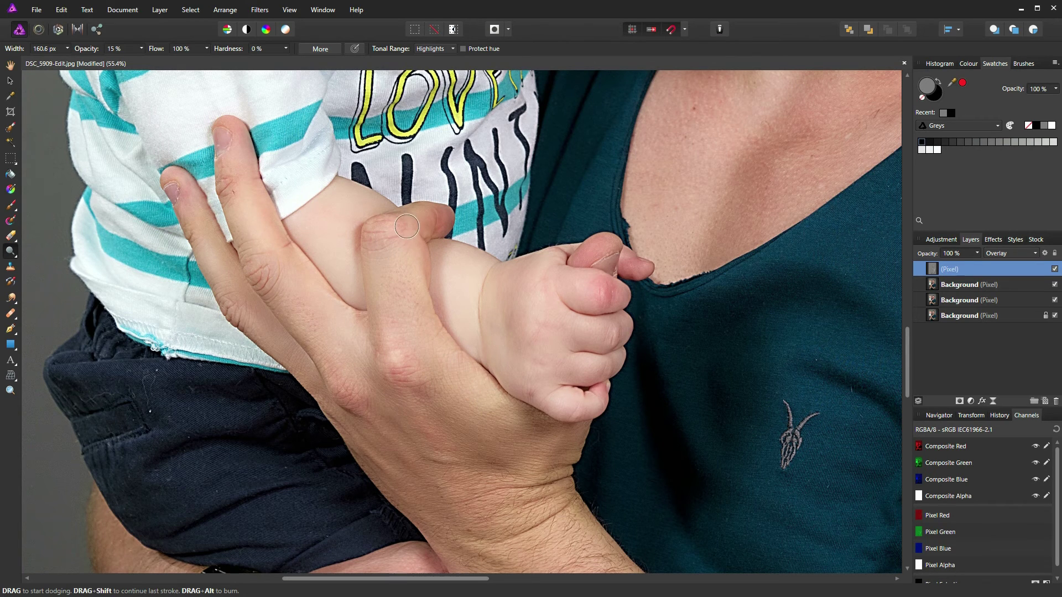
# Switch to the Burn Brush, enlarge it to about 323 px and darken the shadows along the man's hand and tattooed forearm.
pyautogui.scroll(-3, 396, 371)
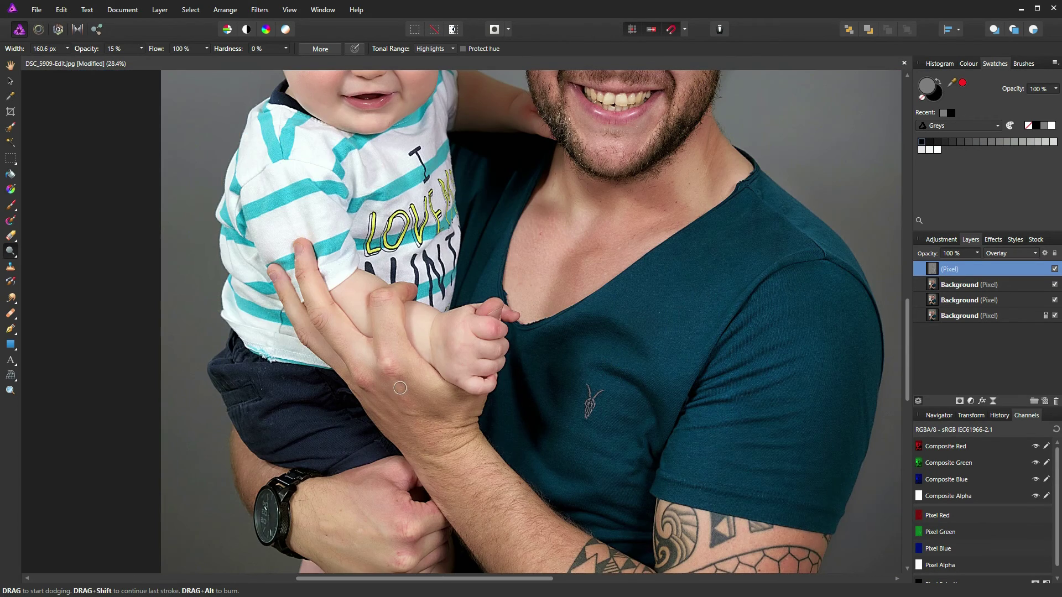
pyautogui.click(10, 251)
pyautogui.click(34, 269)
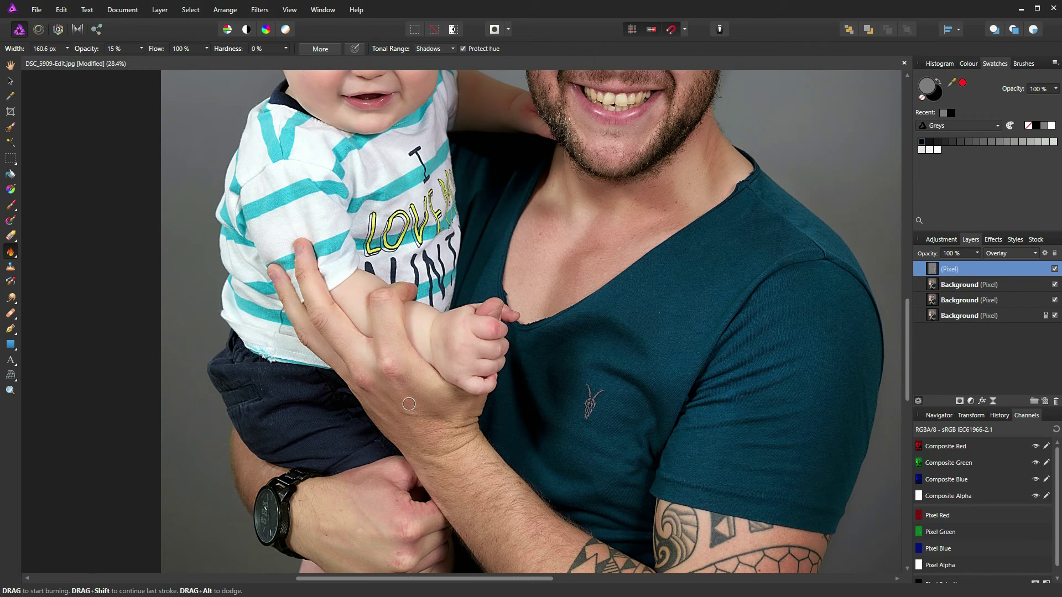
pyautogui.press(']')
pyautogui.press('space')
pyautogui.moveTo(525, 520); pyautogui.dragTo(405, 291)
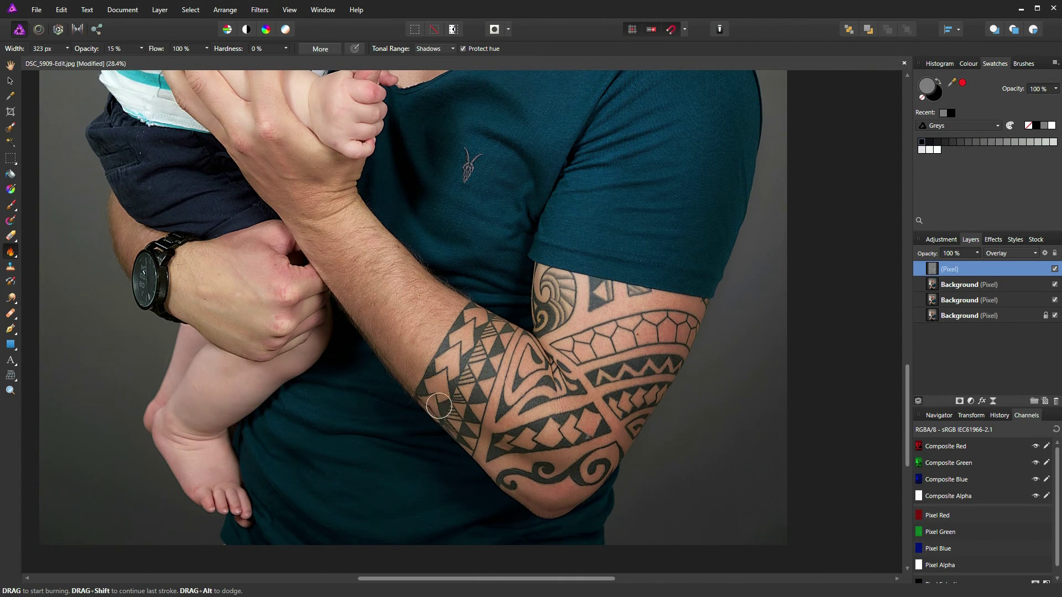
pyautogui.hotkey('ctrl', '0')
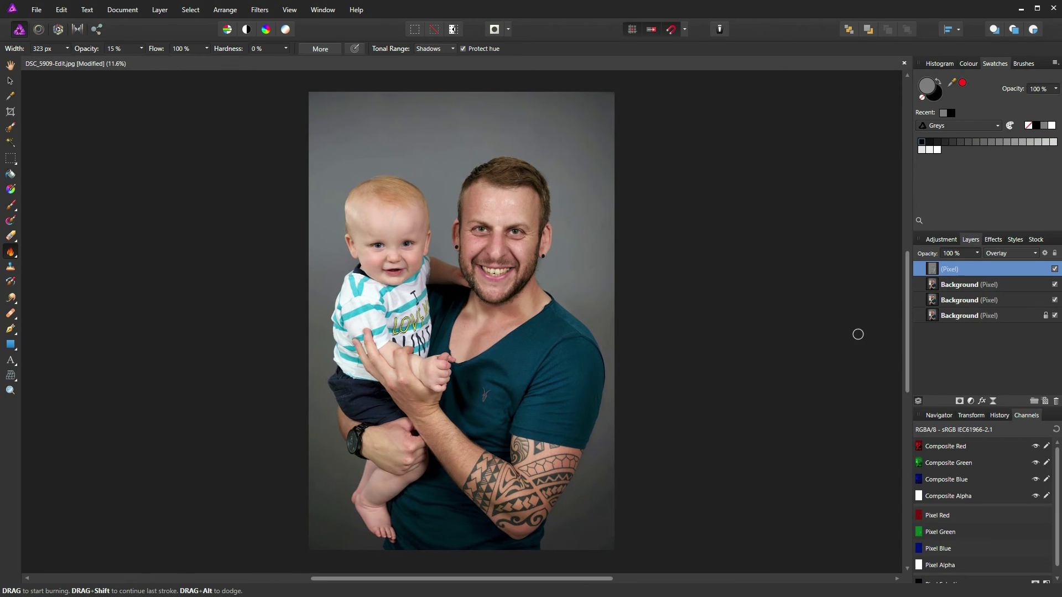
pyautogui.click(933, 318)
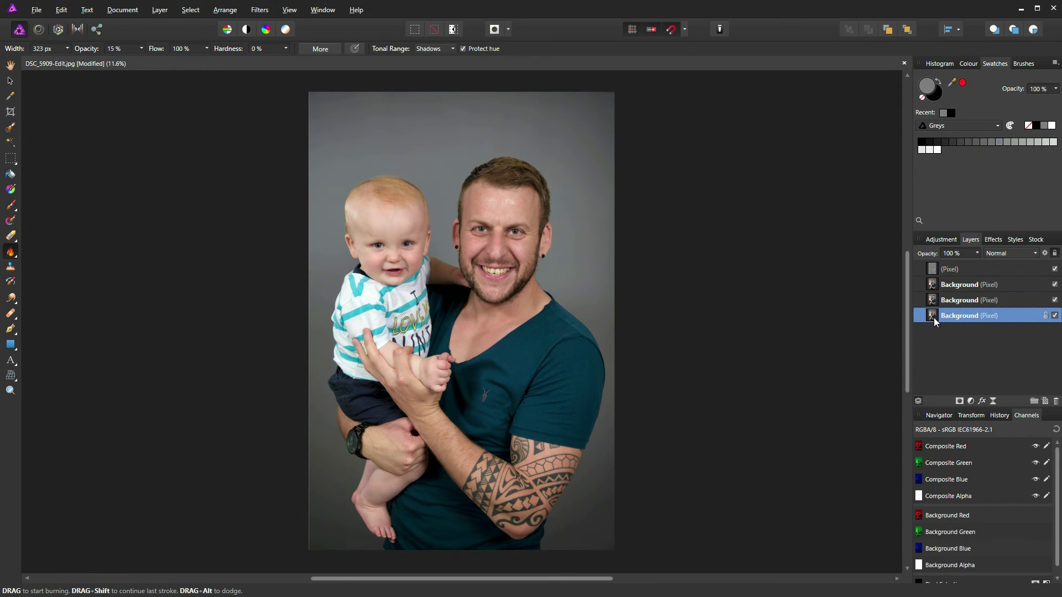
pyautogui.click(937, 270)
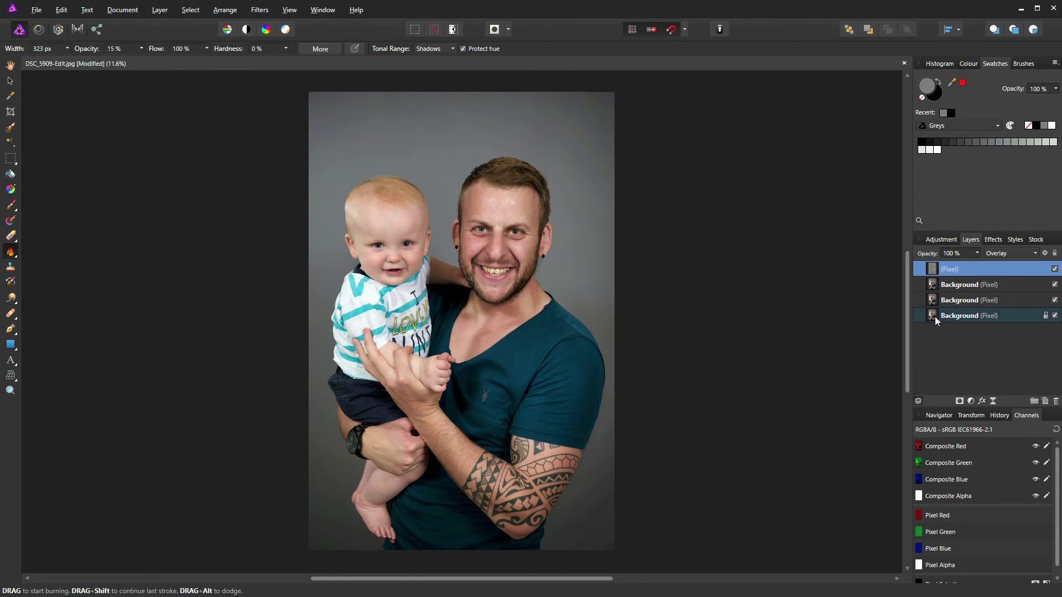
pyautogui.click(935, 316)
pyautogui.click(934, 269)
# Add a live Vignette filter to the grey Overlay layer and set its exposure to about -1.514.
pyautogui.click(161, 11)
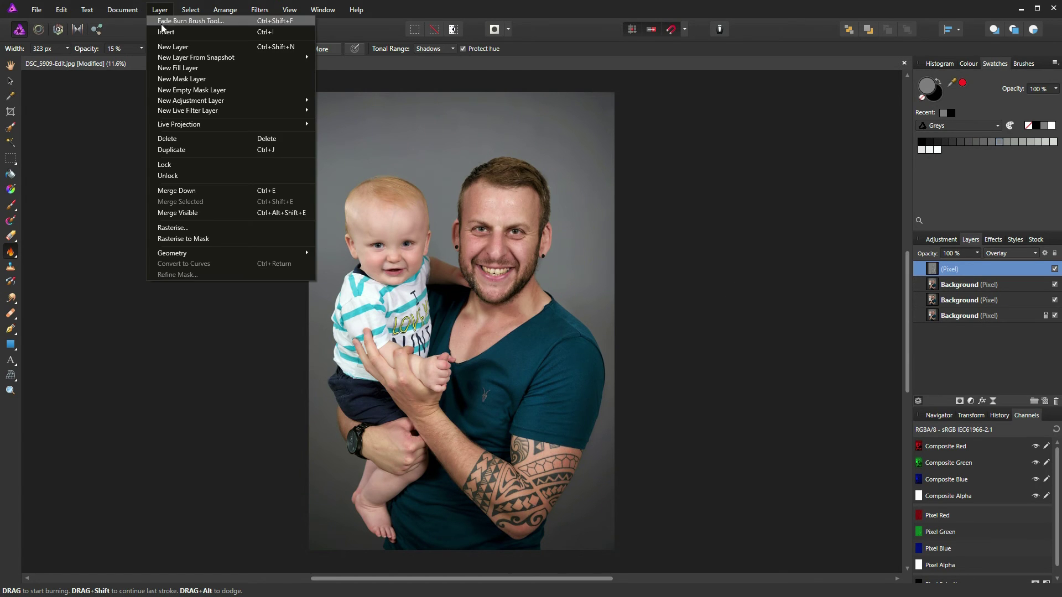
pyautogui.moveTo(205, 114)
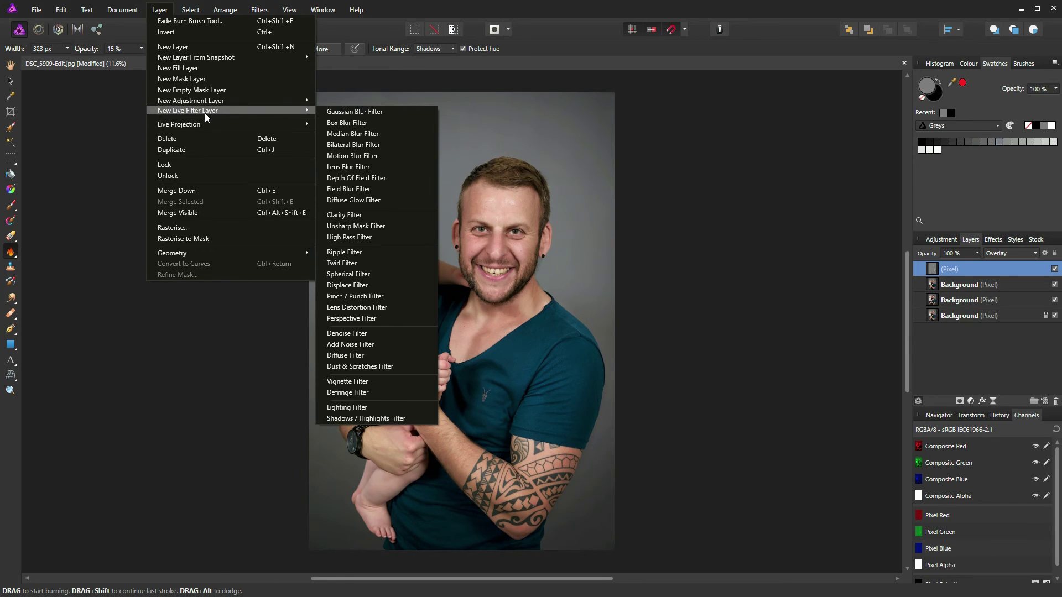
pyautogui.click(347, 381)
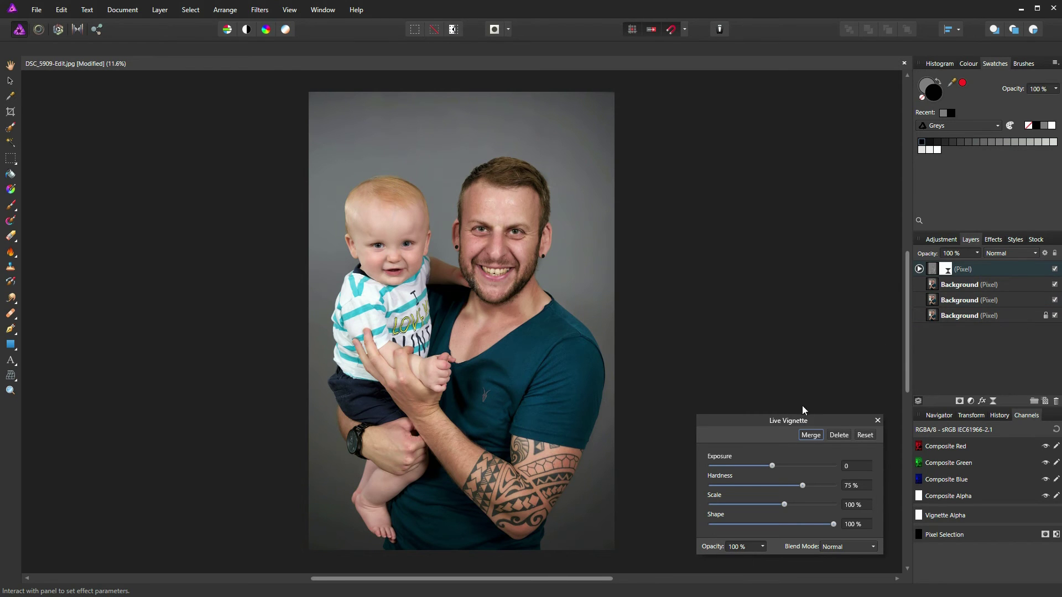
pyautogui.moveTo(764, 466); pyautogui.dragTo(749, 467)
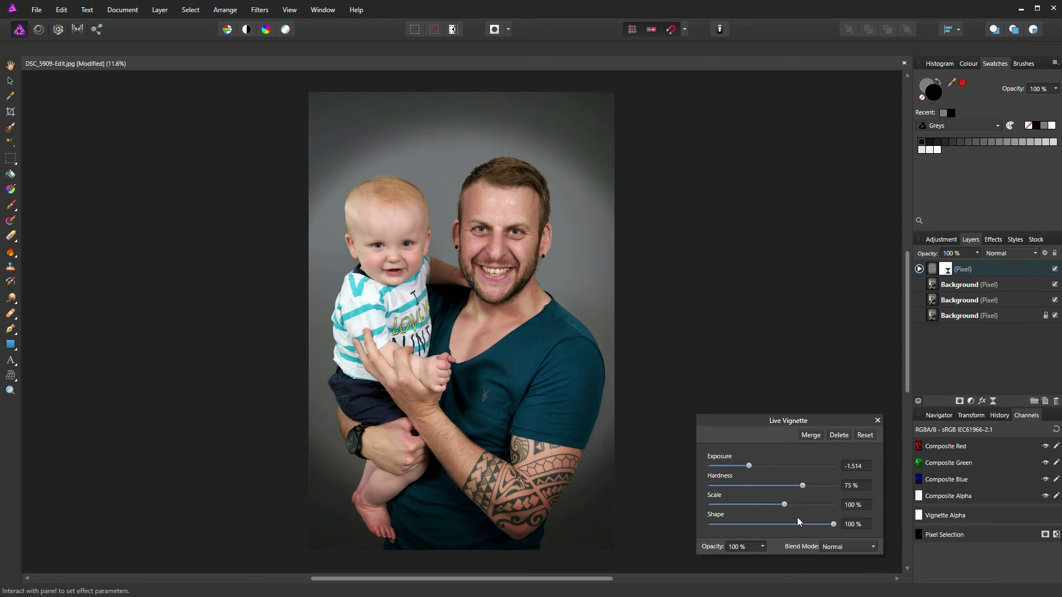
# Refine the vignette with 76 % shape, 59 % hardness and 131 % scale, and close its settings.
pyautogui.moveTo(820, 527); pyautogui.dragTo(800, 527)
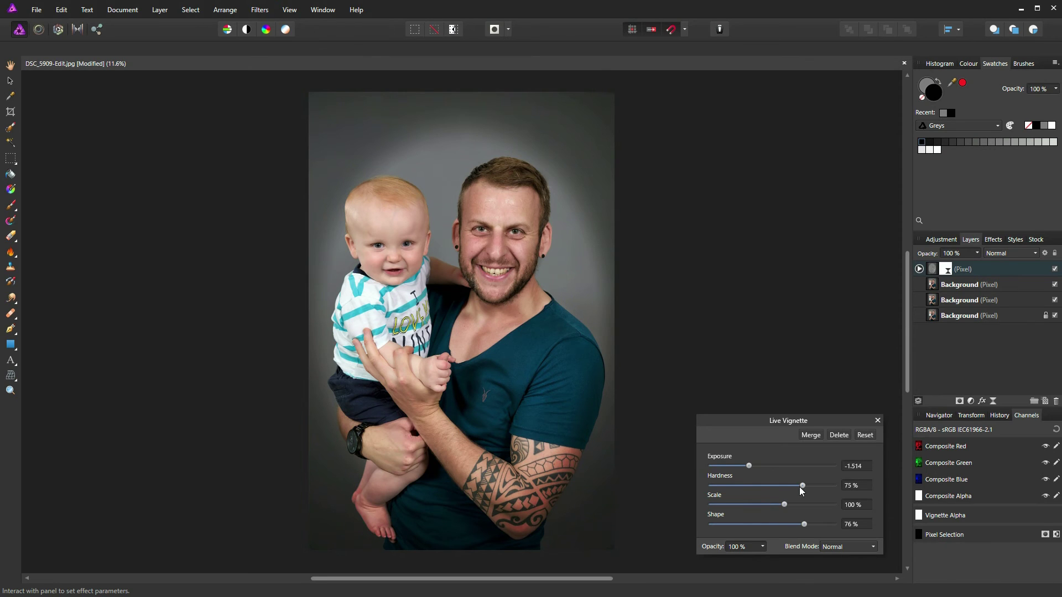
pyautogui.moveTo(800, 487); pyautogui.dragTo(784, 491)
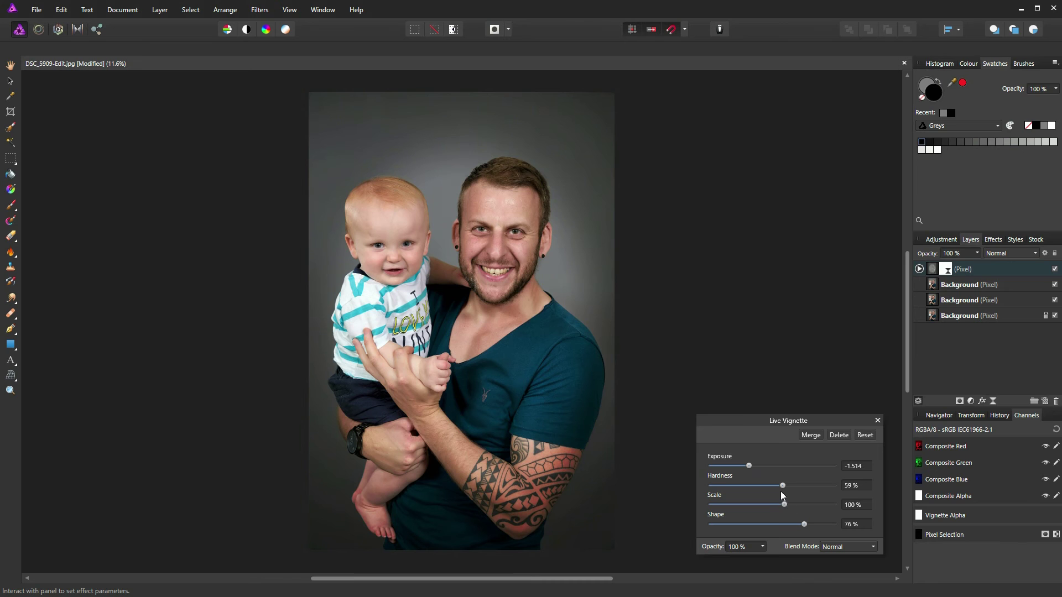
pyautogui.moveTo(786, 503); pyautogui.dragTo(791, 504)
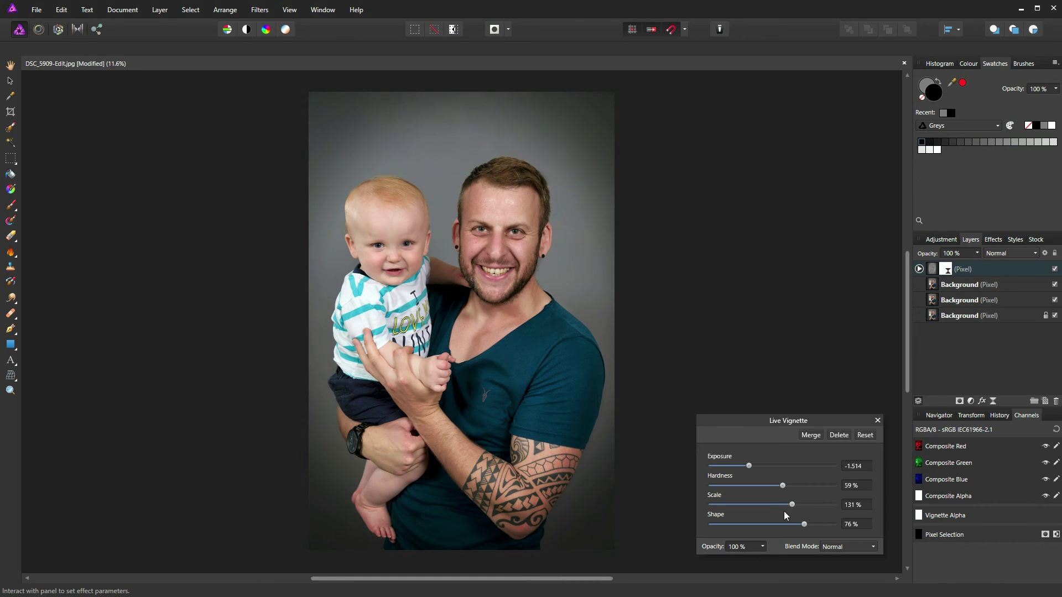
pyautogui.click(877, 420)
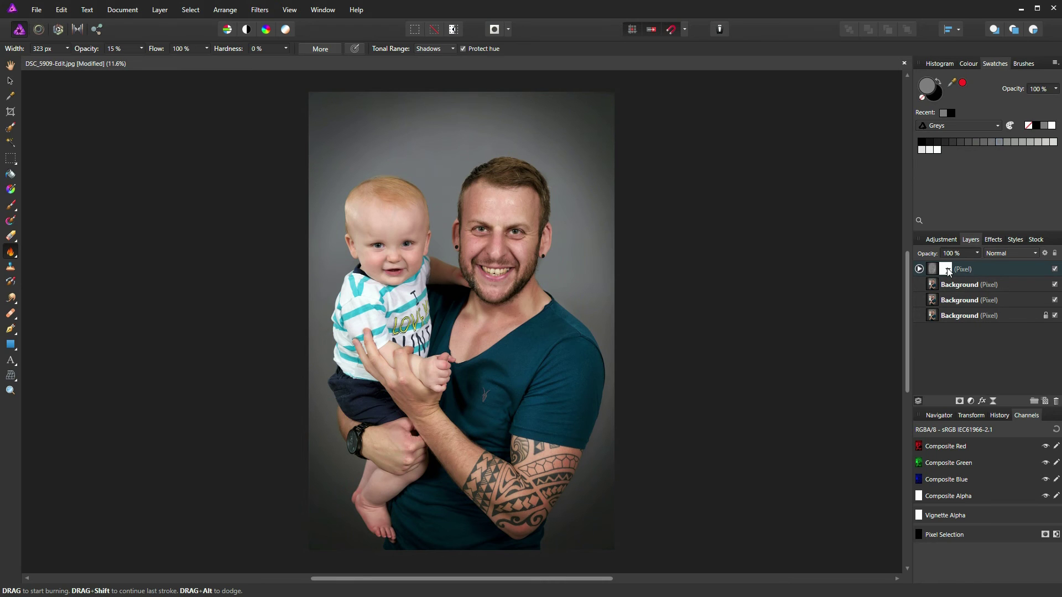
# Paint black on the vignette's mask over the subjects with a 24 % opacity Paint Brush about 2900 px wide.
pyautogui.press('b')
pyautogui.click(939, 86)
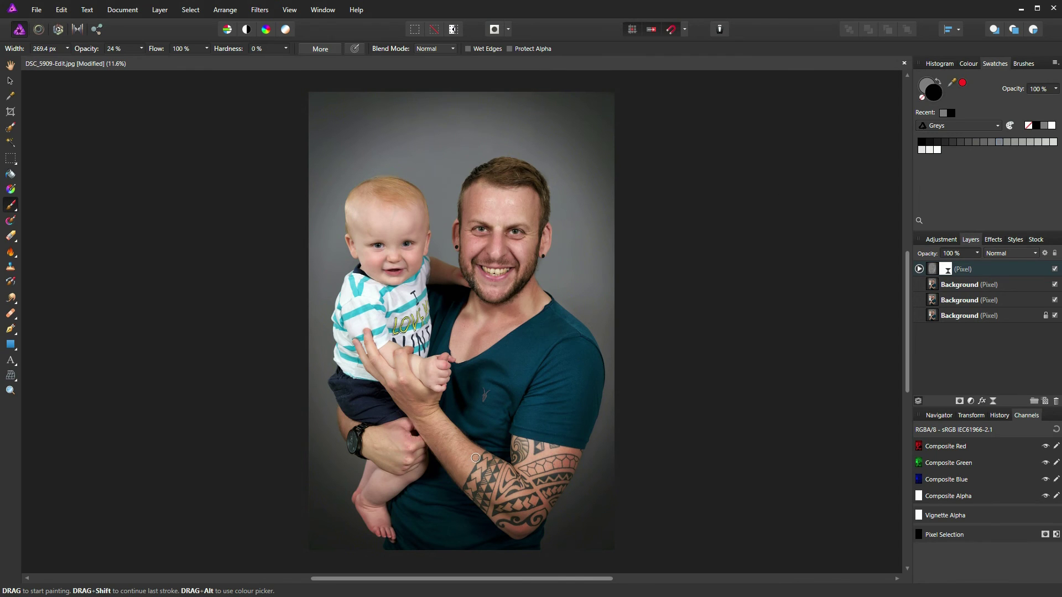
pyautogui.press(']')
pyautogui.press(']')
pyautogui.press(']')
pyautogui.press(']')
pyautogui.press(']')
pyautogui.press(']')
pyautogui.press(']')
pyautogui.press(']')
# Toggle the grey Overlay layer's visibility to compare the portrait with and without the dodging, burning and vignette.
pyautogui.click(1054, 269)
pyautogui.click(1054, 269)
pyautogui.click(1054, 270)
pyautogui.click(1054, 269)
pyautogui.click(1054, 269)
pyautogui.click(1054, 269)
pyautogui.click(1054, 269)
pyautogui.click(1054, 269)
pyautogui.click(1054, 269)
pyautogui.click(1054, 269)
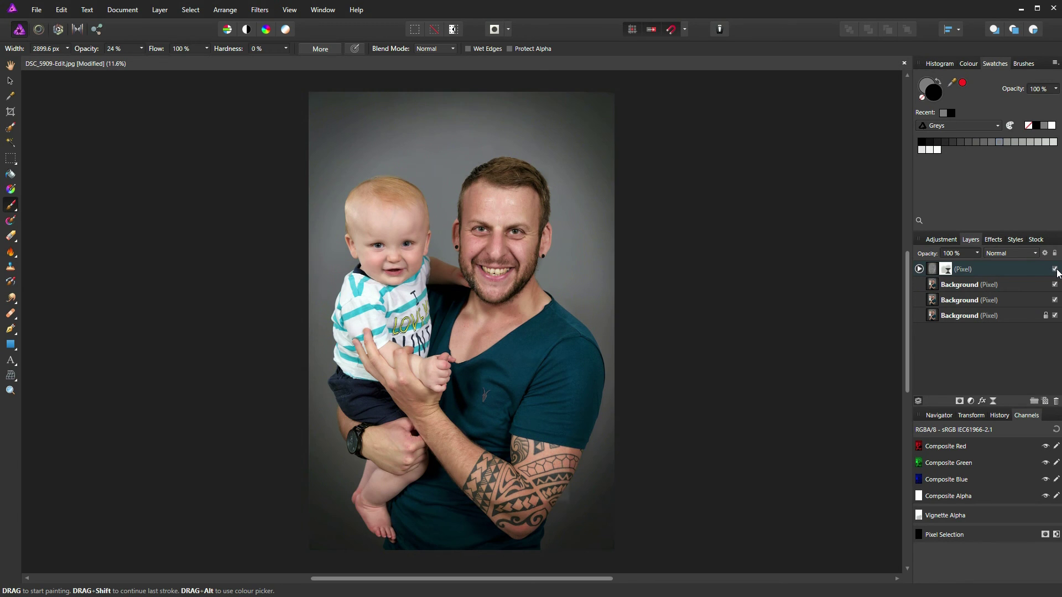
# Expand the grey layer and toggle its nested vignette's visibility to compare the effect.
pyautogui.click(919, 269)
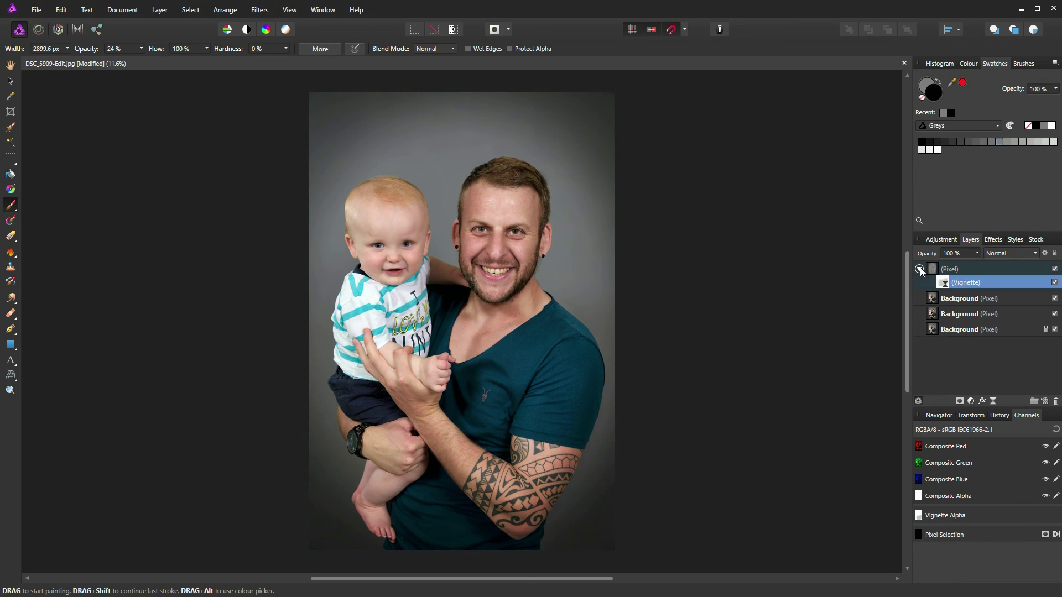
pyautogui.click(1054, 283)
pyautogui.click(1054, 284)
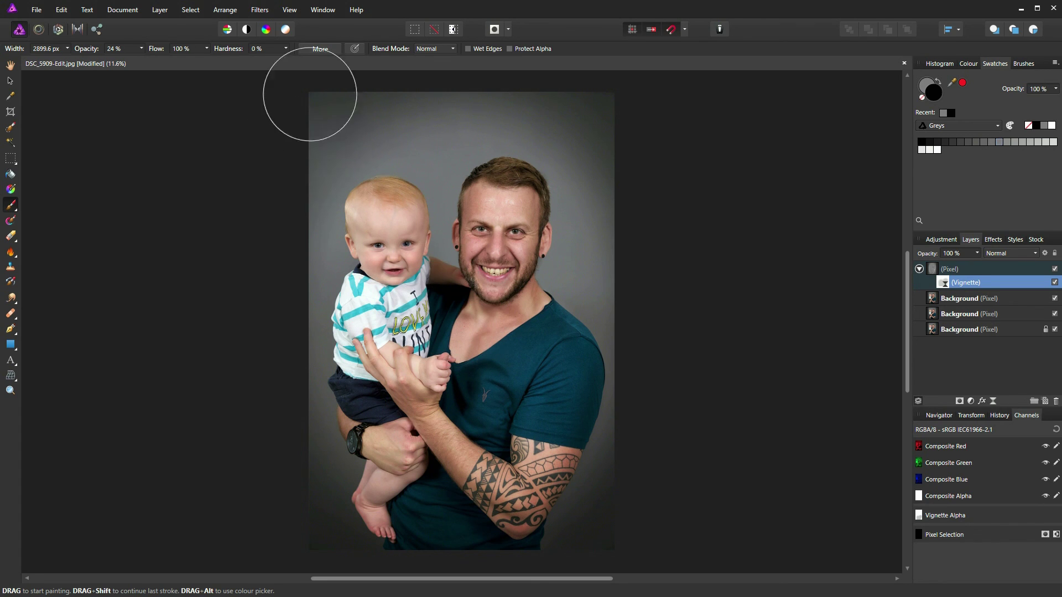
# Show the Macro studio and import Portrait Pop.afmacro from the My Actions folder.
pyautogui.click(289, 10)
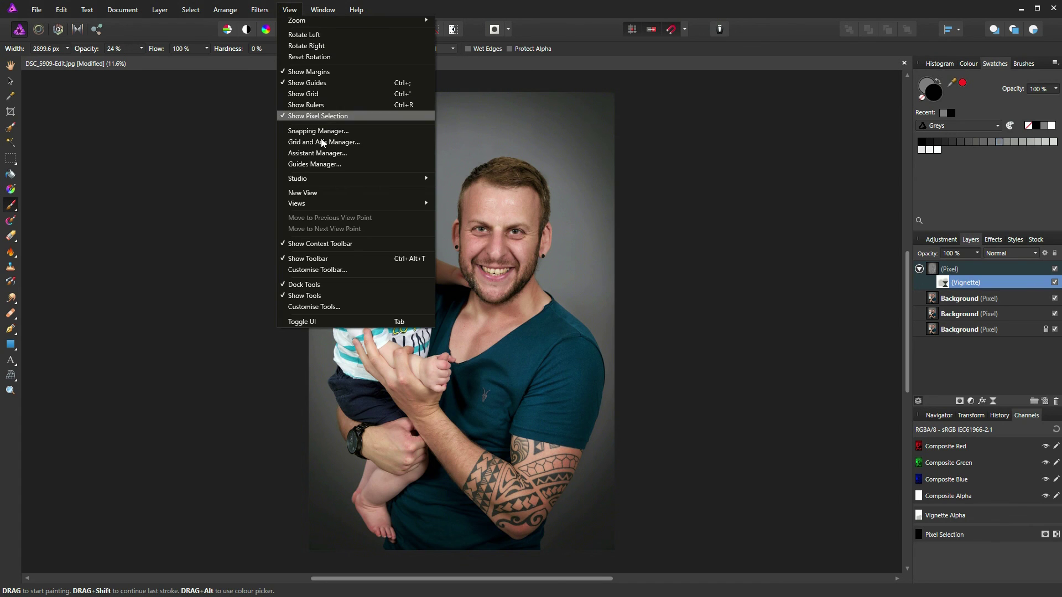
pyautogui.moveTo(331, 176)
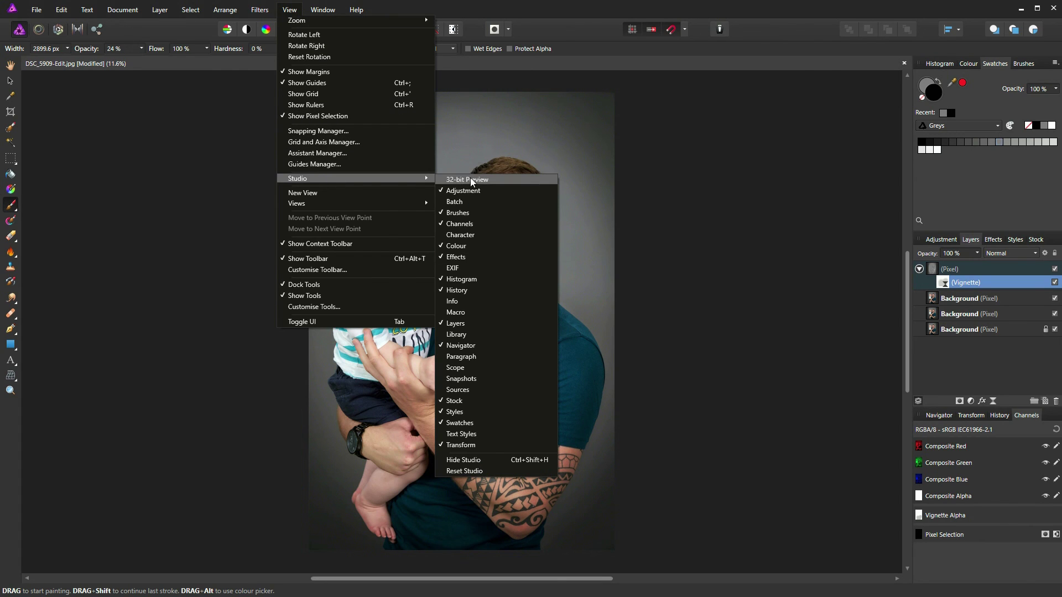
pyautogui.click(459, 312)
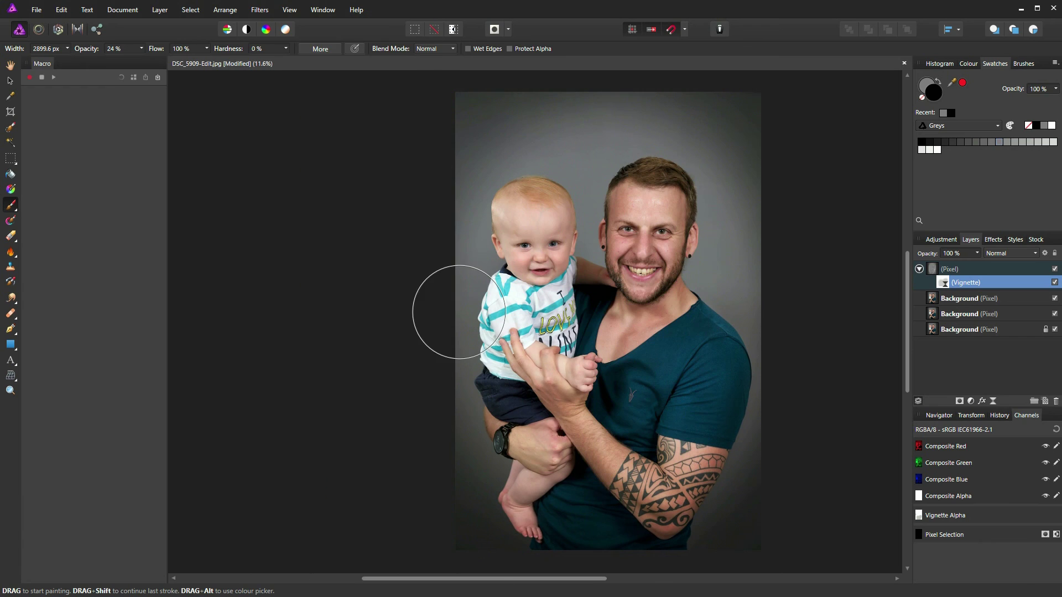
pyautogui.click(158, 78)
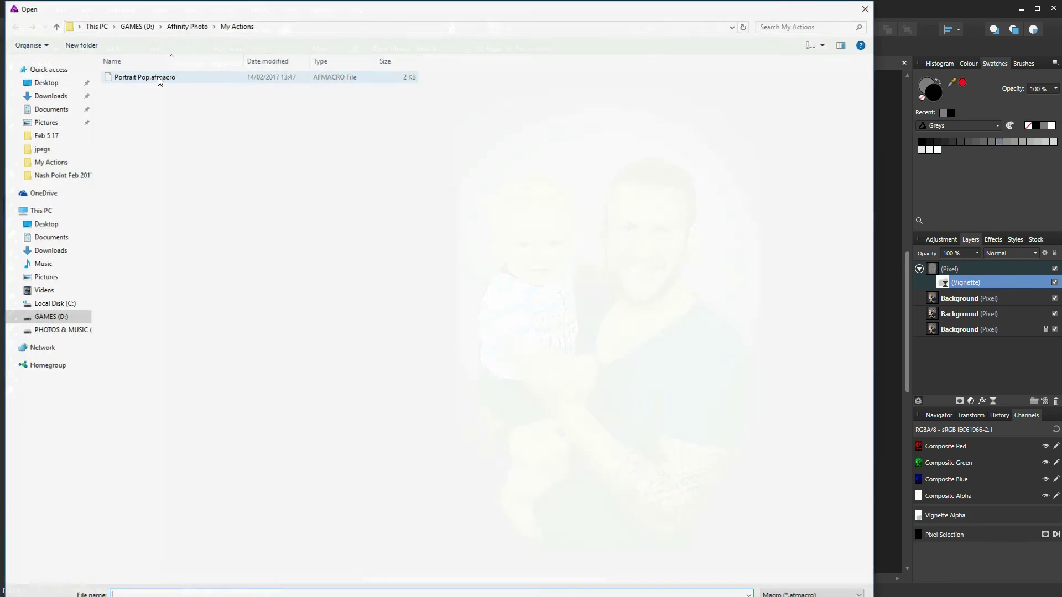
pyautogui.doubleClick(113, 78)
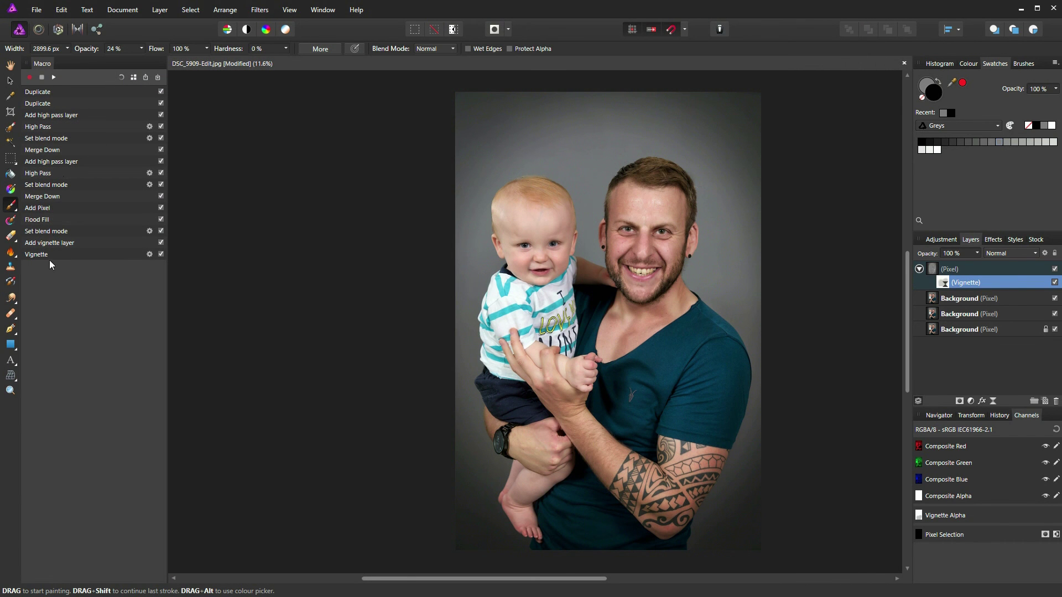
# Delete the grey layer with its nested vignette and the two Background duplicates, keeping only the locked Background.
pyautogui.click(135, 79)
pyautogui.click(968, 314)
pyautogui.keyDown('shift'); pyautogui.click(957, 283); pyautogui.keyUp('shift')
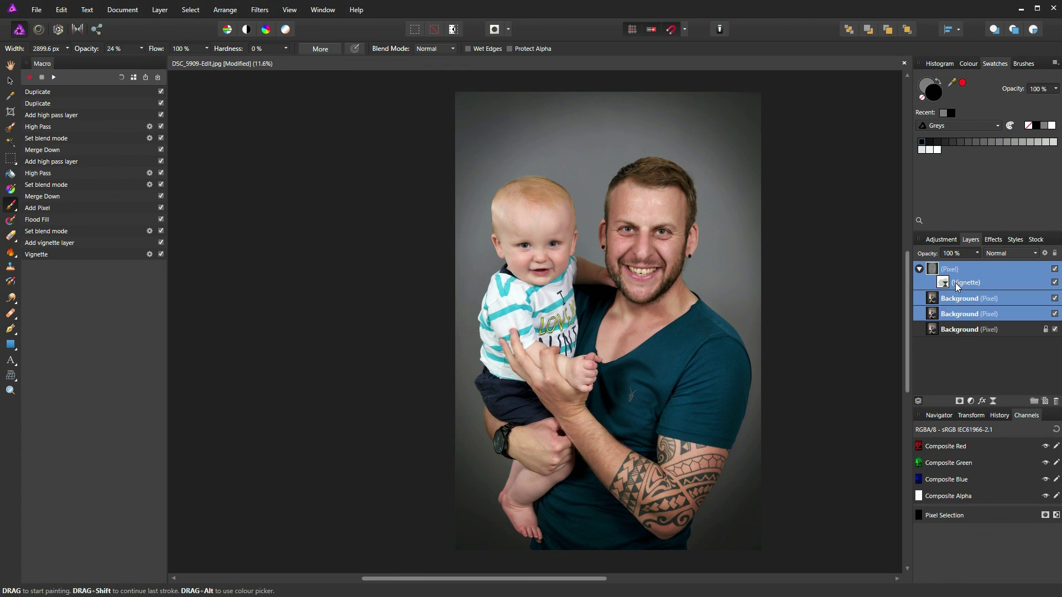
pyautogui.hotkey('ctrl', 'z')
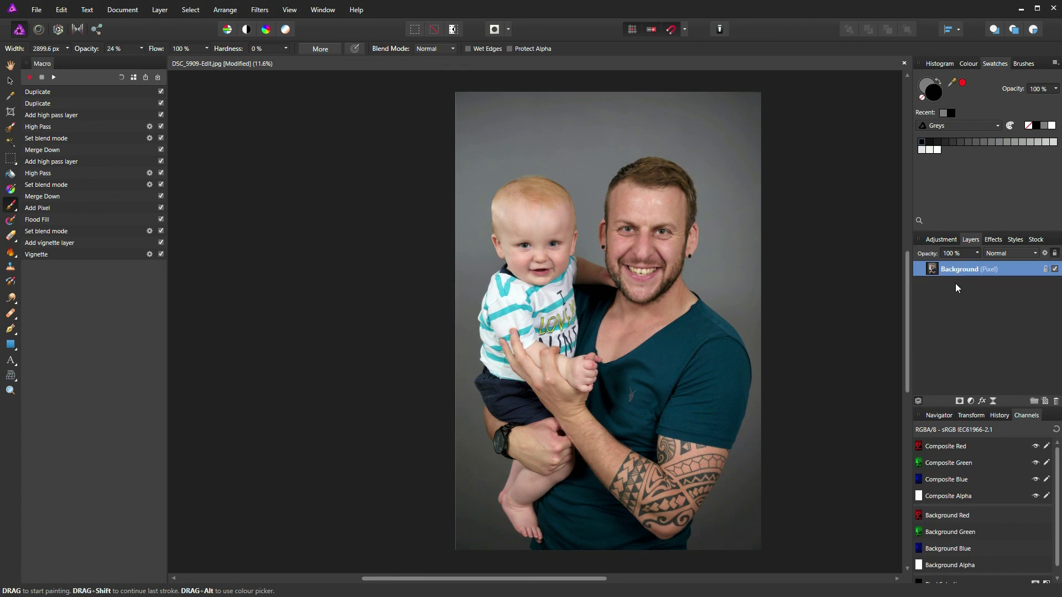
# Run the loaded Portrait Pop macro on the Background layer.
pyautogui.click(54, 77)
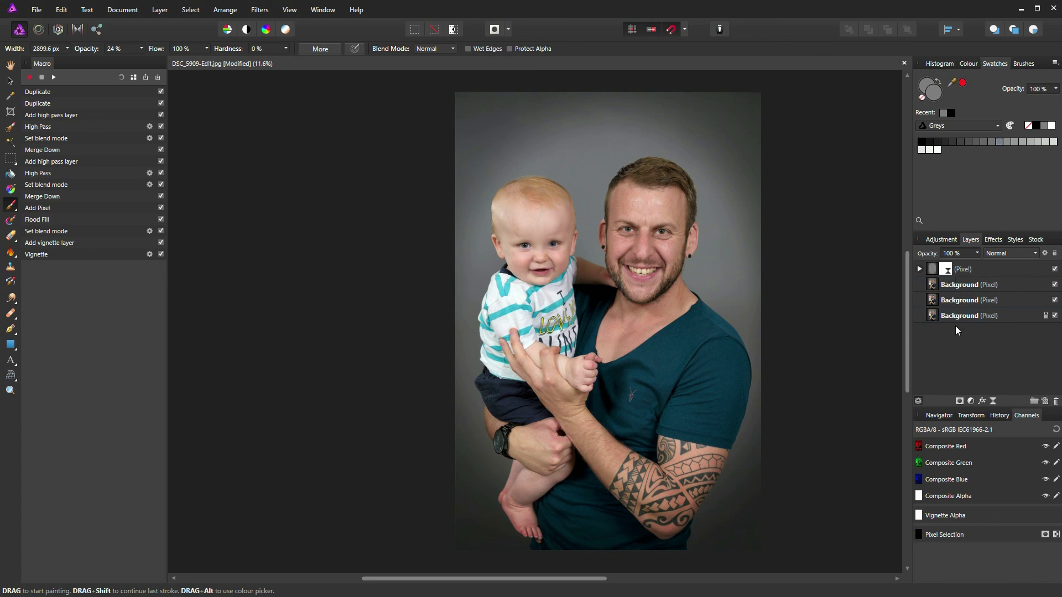
pyautogui.click(941, 320)
pyautogui.press('h')
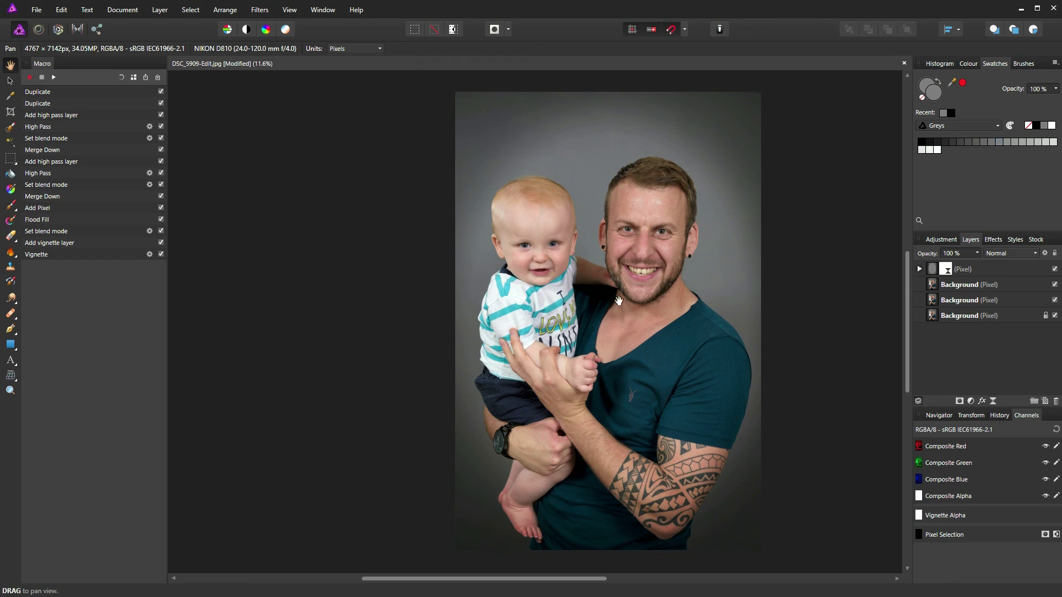
# Delete the three layers generated by the macro above the locked Background.
pyautogui.click(985, 269)
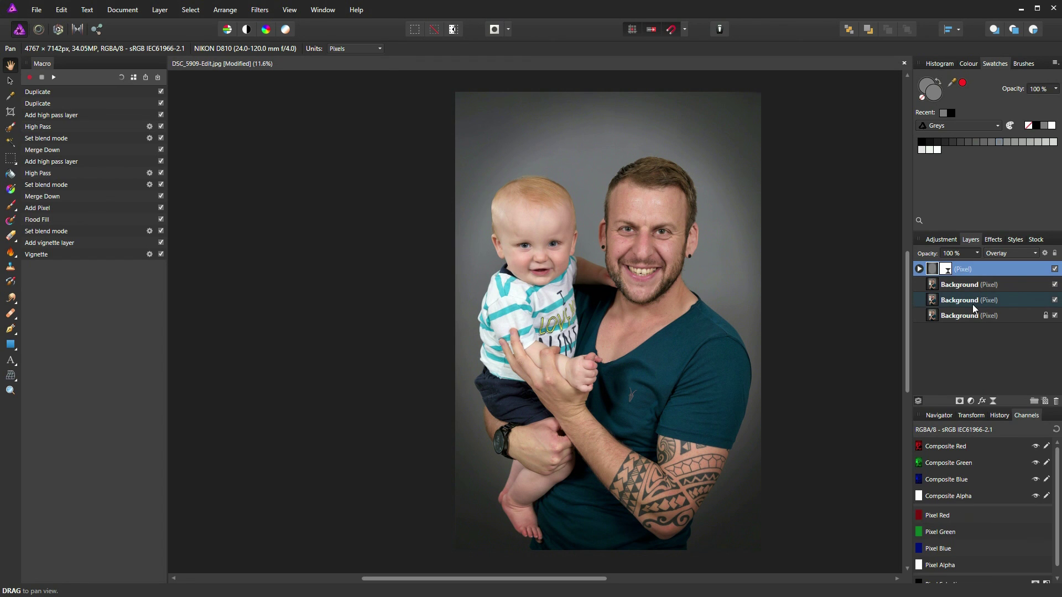
pyautogui.keyDown('shift'); pyautogui.click(971, 301); pyautogui.keyUp('shift')
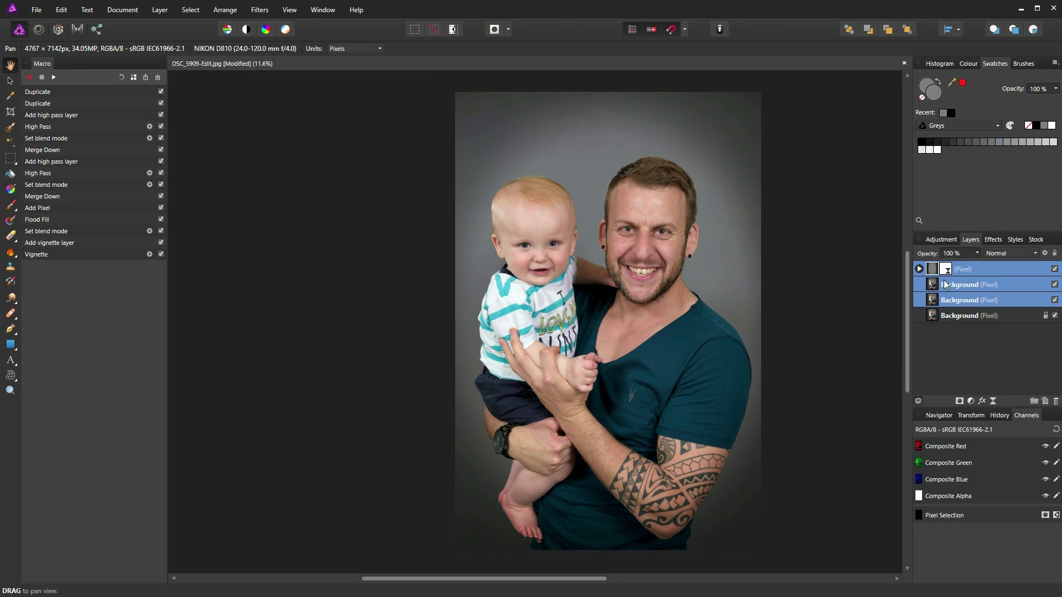
pyautogui.click(1055, 402)
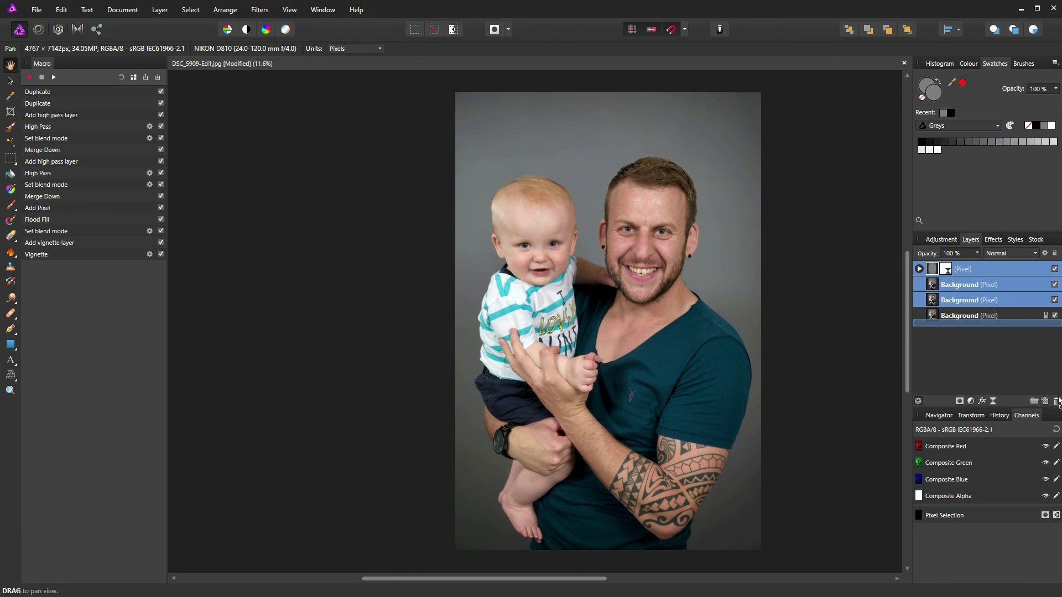
# Review the radius setting of the macro's first High Pass action and run the macro on the Background again.
pyautogui.click(149, 127)
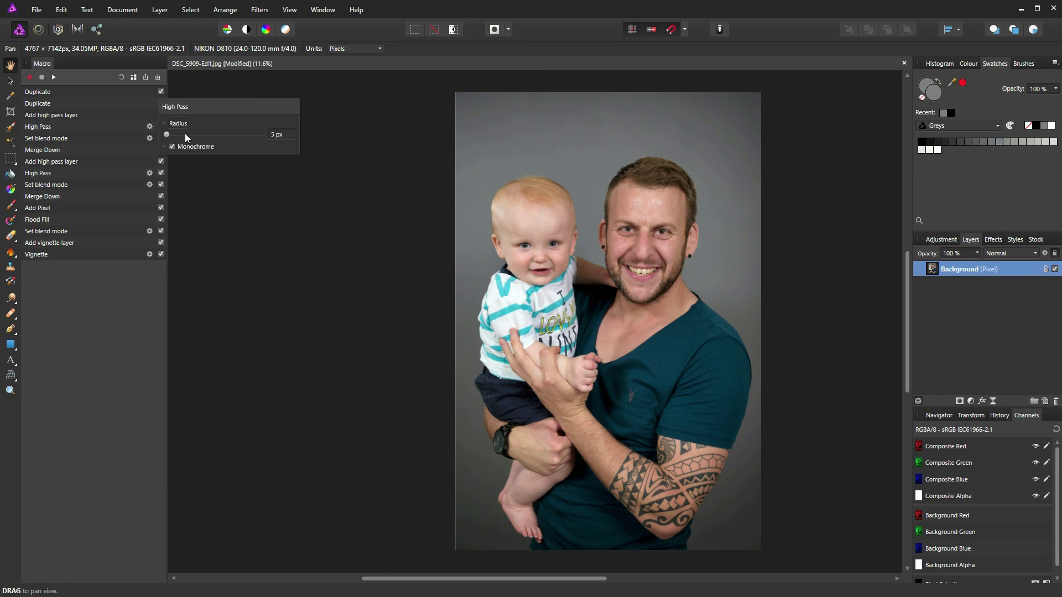
pyautogui.click(125, 147)
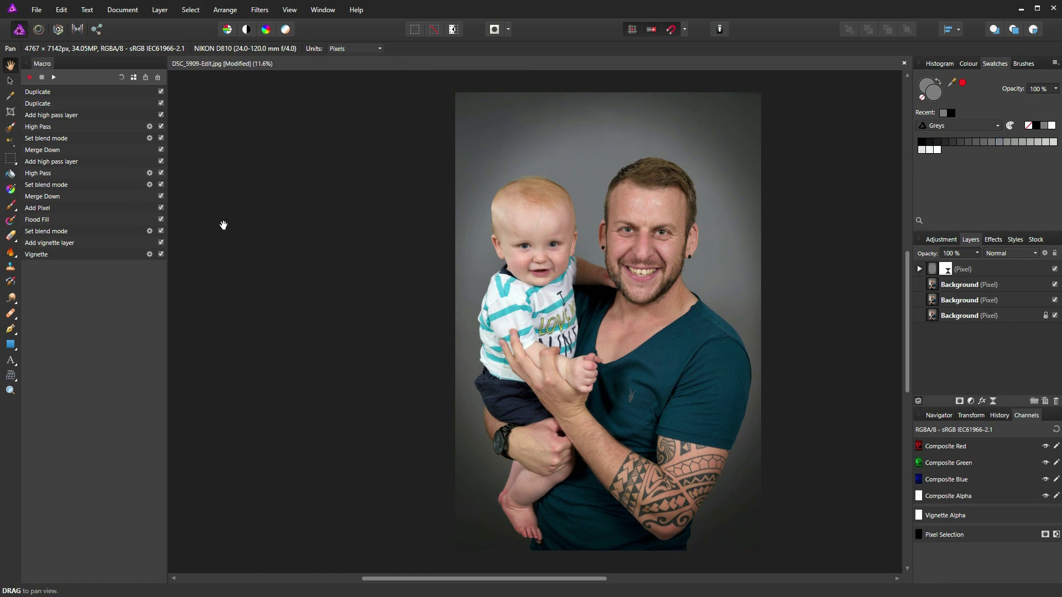
# Expand the macro's grey Overlay layer and examine its nested Live Vignette settings.
pyautogui.click(948, 271)
pyautogui.click(918, 269)
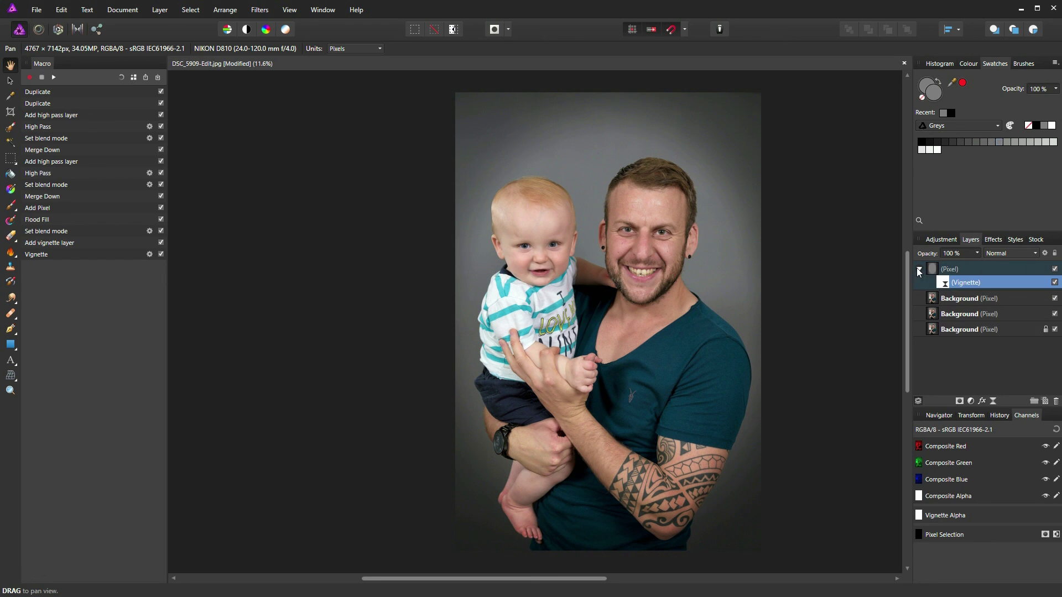
pyautogui.click(932, 271)
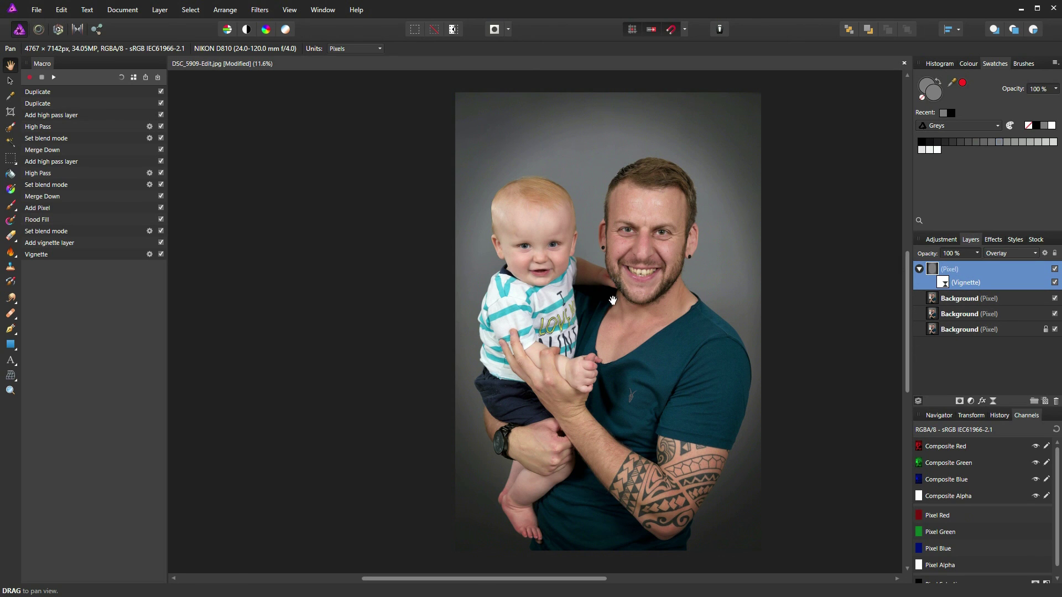
pyautogui.click(942, 283)
pyautogui.click(944, 283)
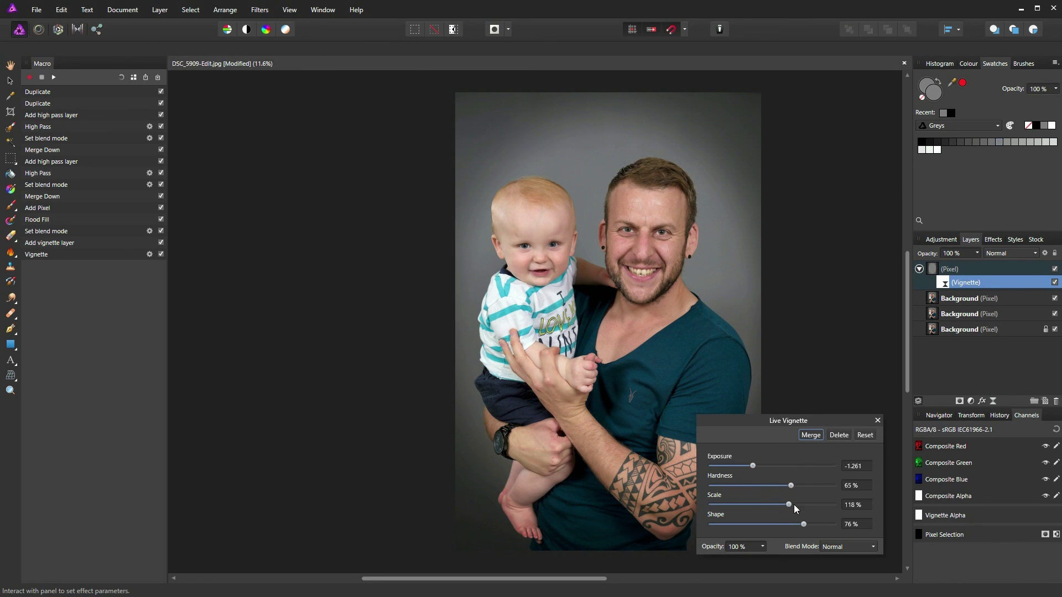
pyautogui.press('h')
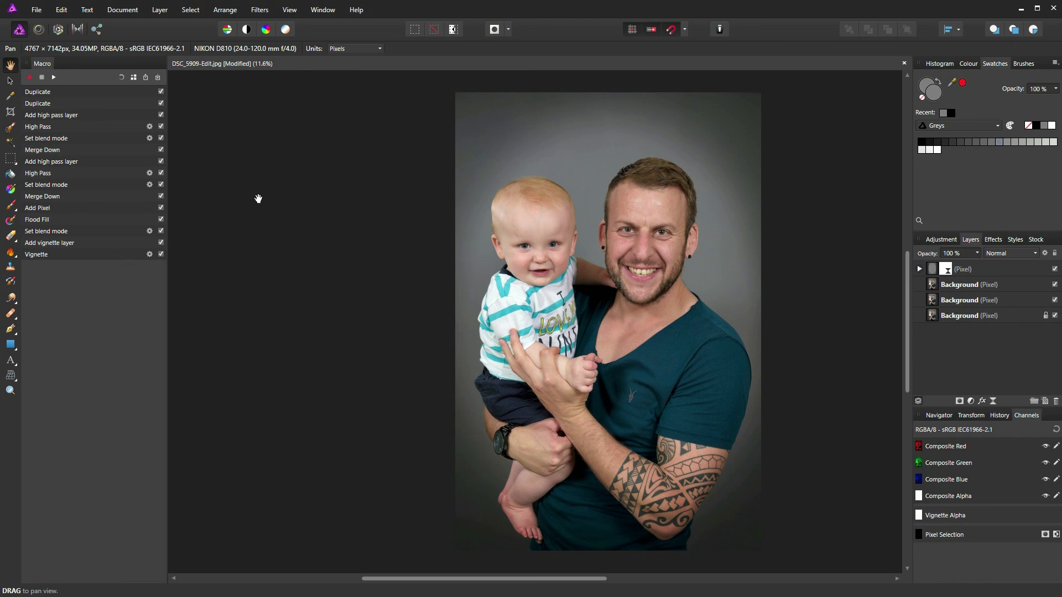